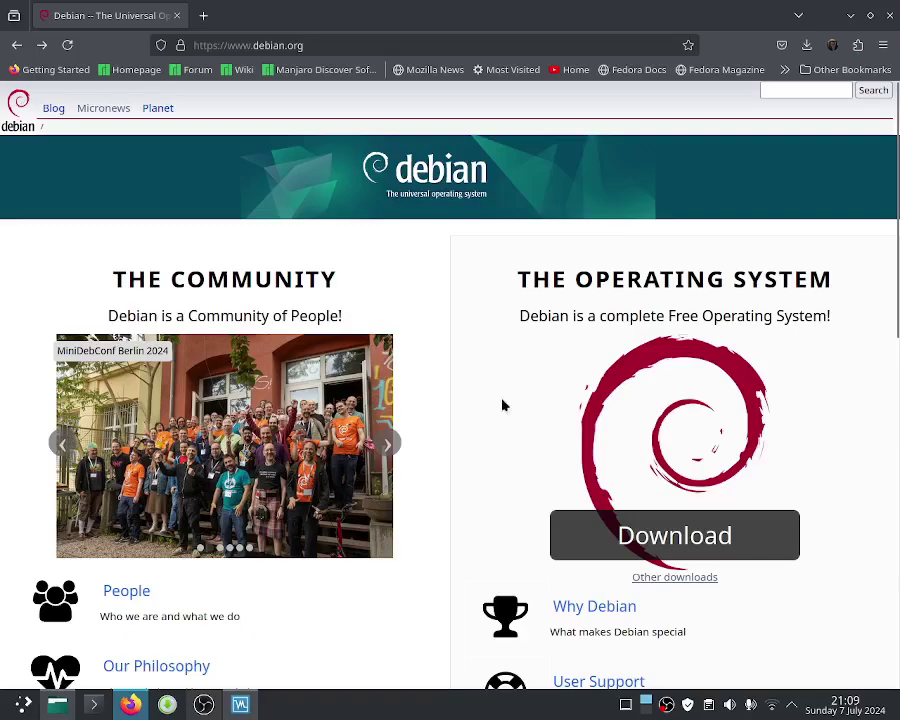
Step: Start and cancel a duplicate Debian 12.6.0 netinst ISO download, then return to VirtualBox Manager
{"action": "left_click", "coordinate": [615, 535]}
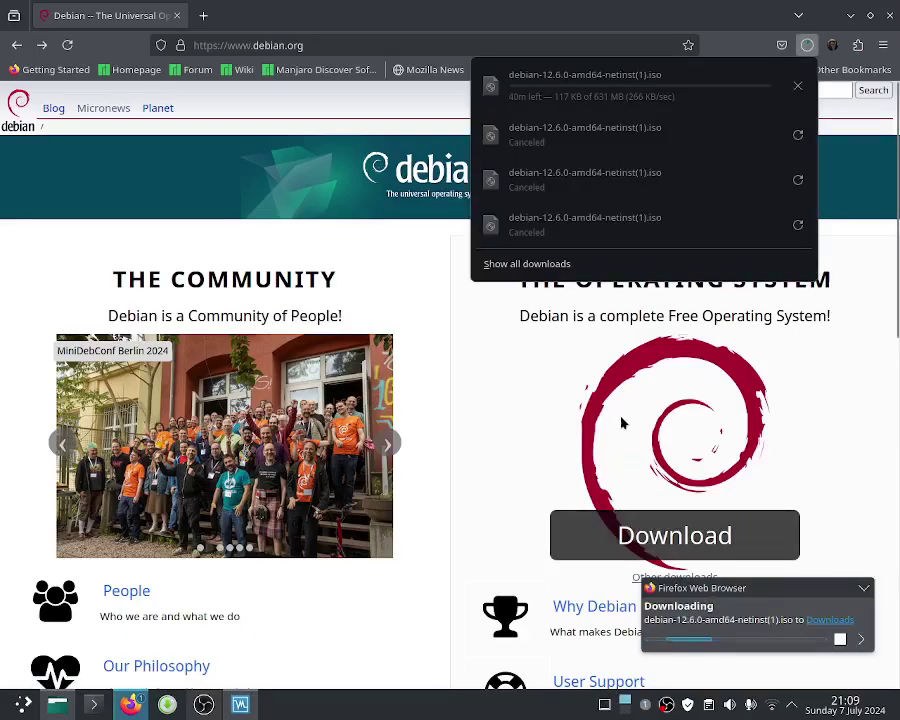
{"action": "left_click", "coordinate": [797, 87]}
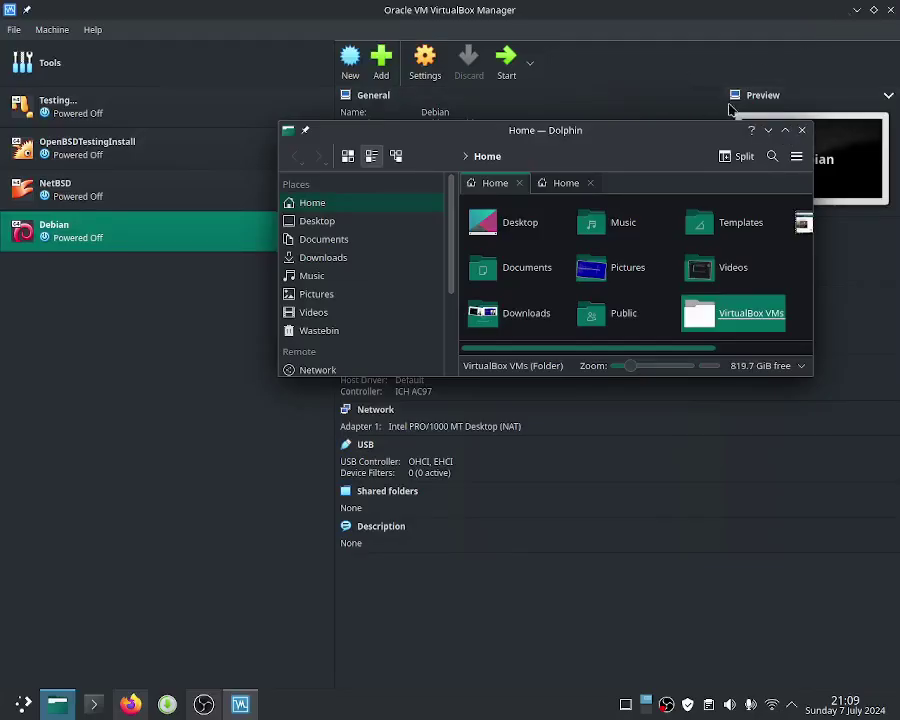
{"action": "left_click", "coordinate": [549, 18]}
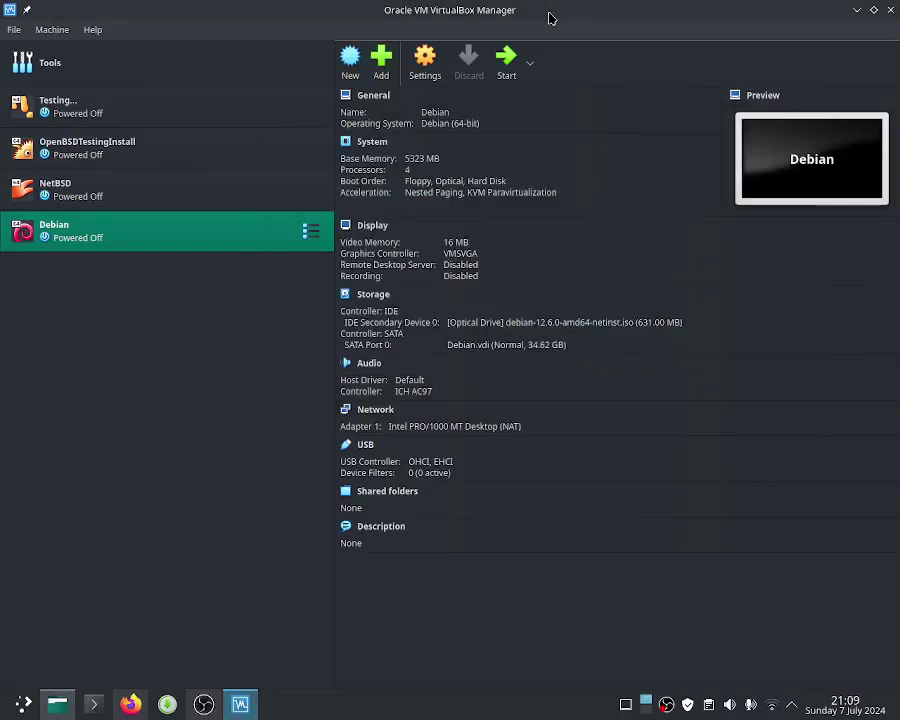
Step: Create a new VM named DebianVideos from debian-12.6.0-amd64-netinst.iso and advance to unattended setup
{"action": "left_click", "coordinate": [351, 80]}
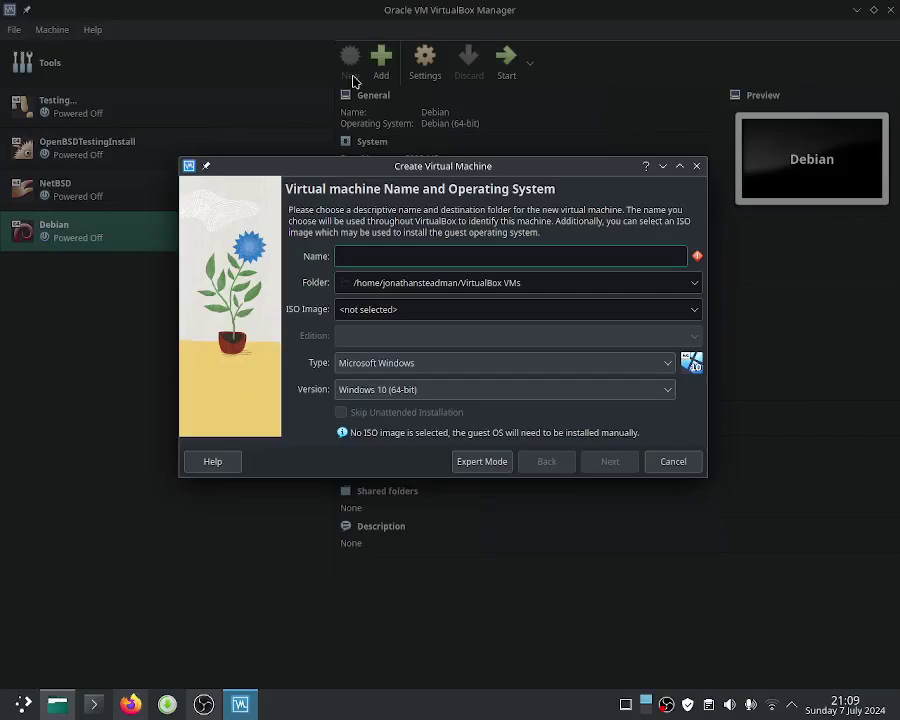
{"action": "type", "text": "Debia"}
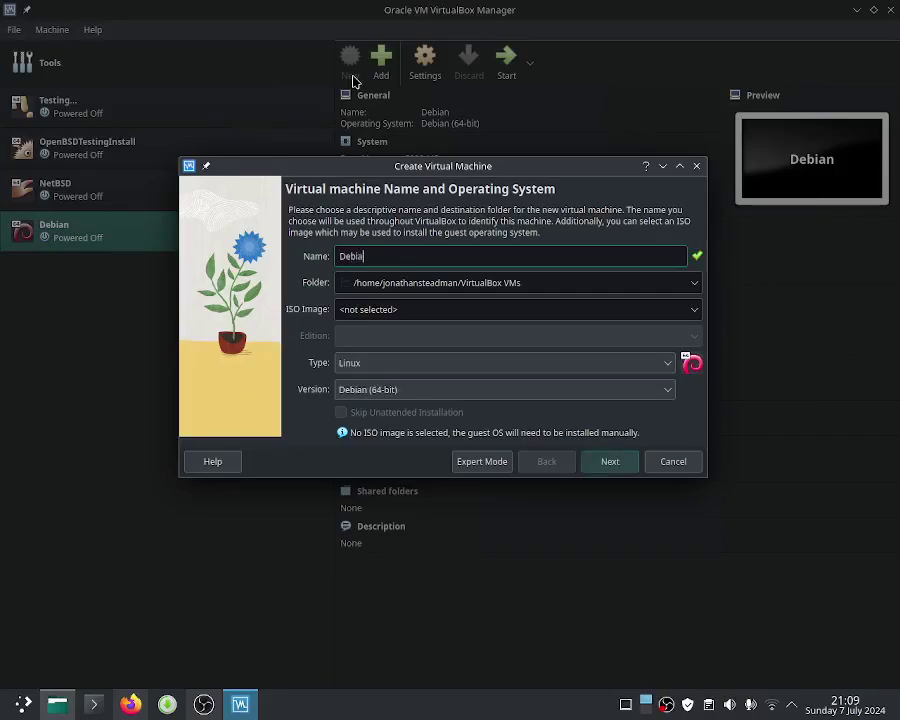
{"action": "type", "text": "nVideos"}
{"action": "left_click", "coordinate": [692, 311]}
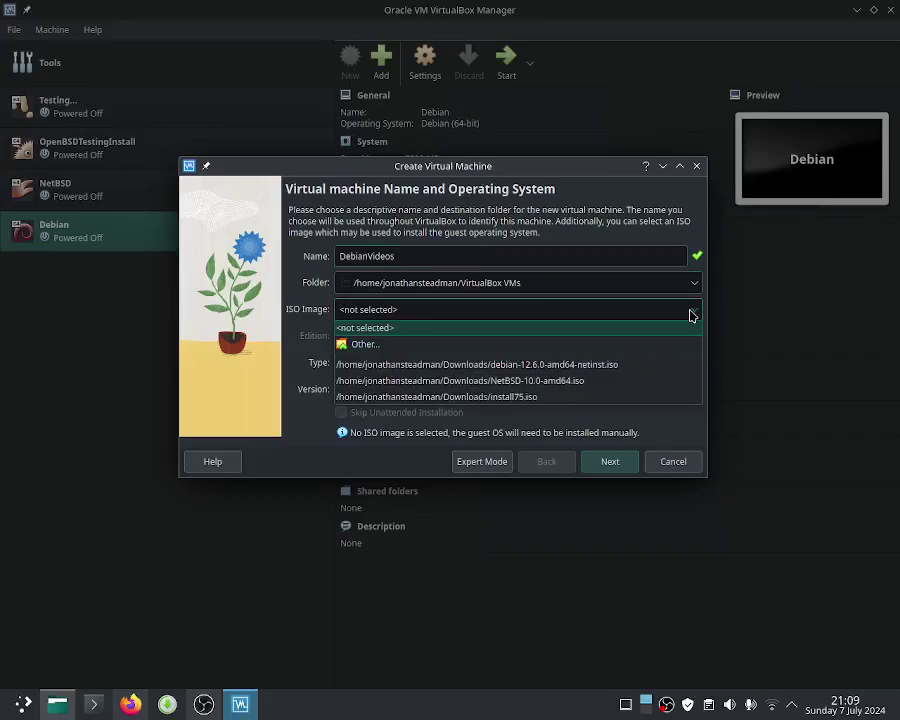
{"action": "left_click", "coordinate": [661, 365]}
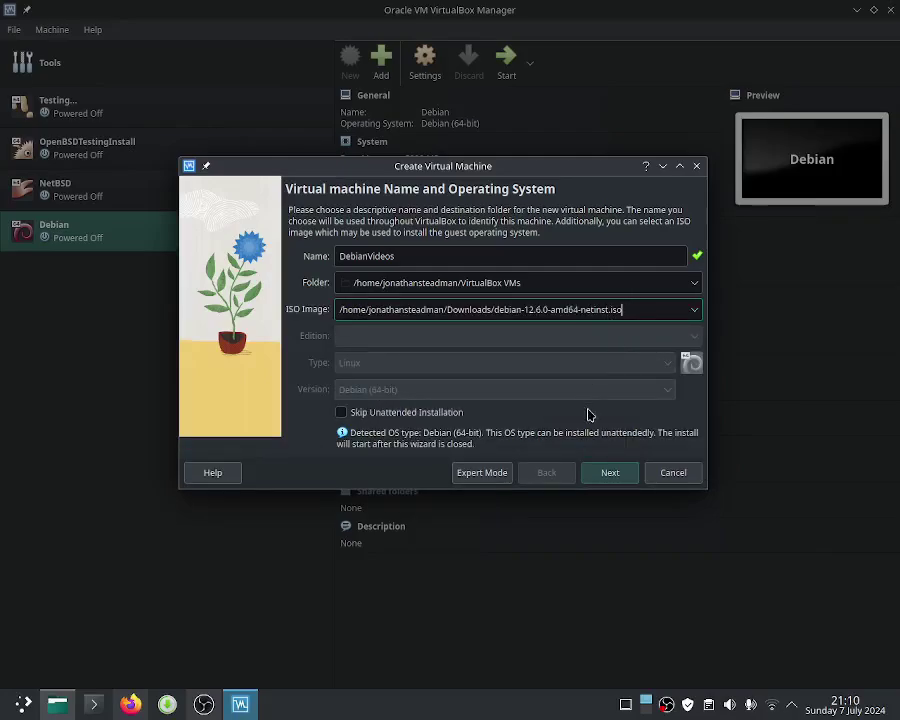
{"action": "left_click", "coordinate": [600, 475]}
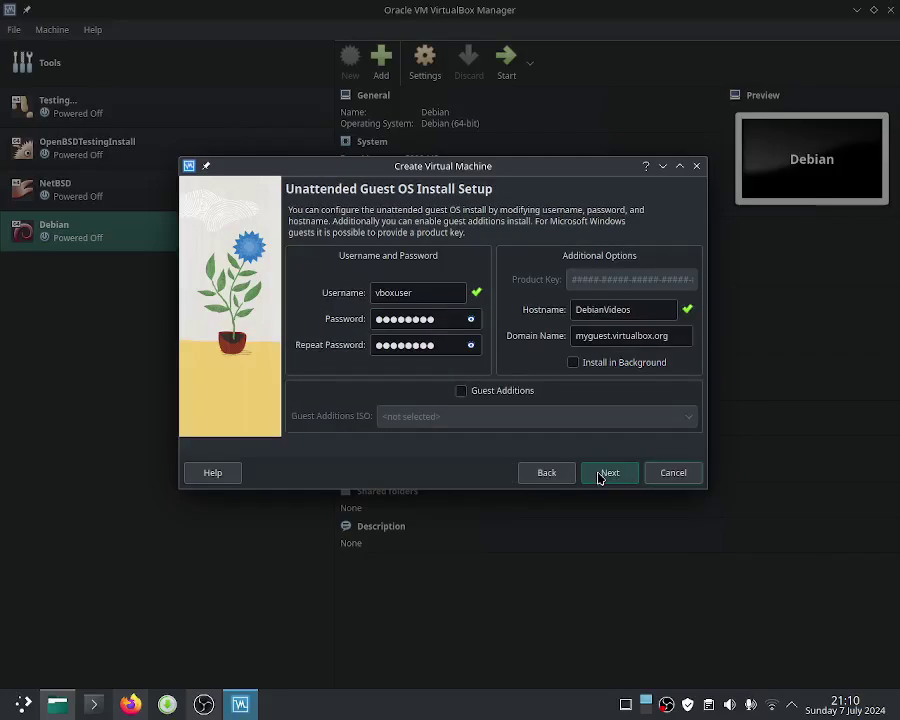
Step: Allocate 7207 MB memory, 4 processors and a 34.62 GB virtual disk, reaching the Summary
{"action": "left_click", "coordinate": [603, 474]}
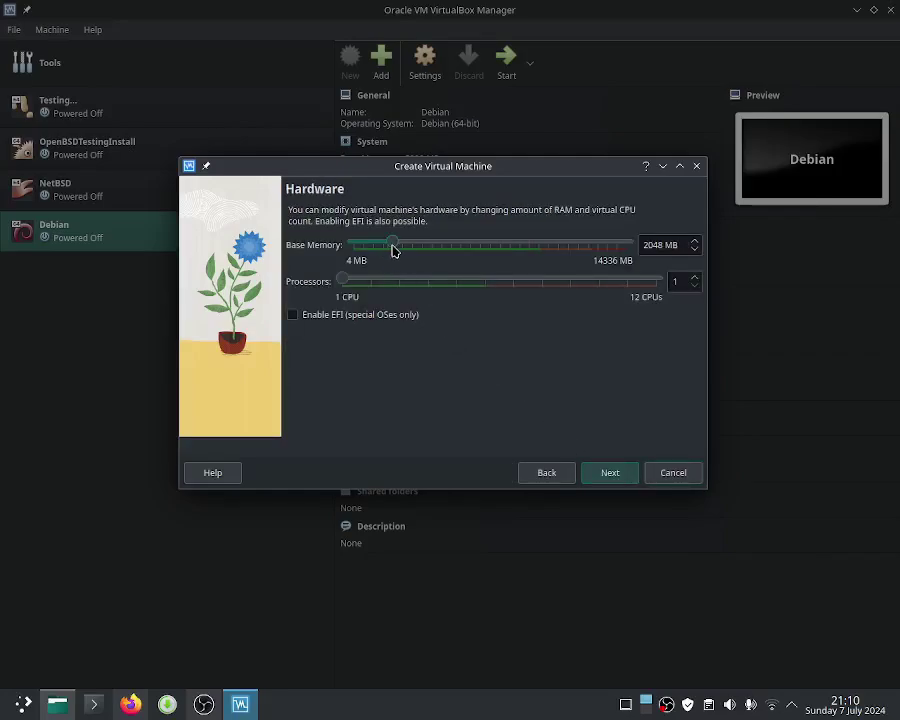
{"action": "left_click_drag", "start_coordinate": [393, 249], "coordinate": [491, 250]}
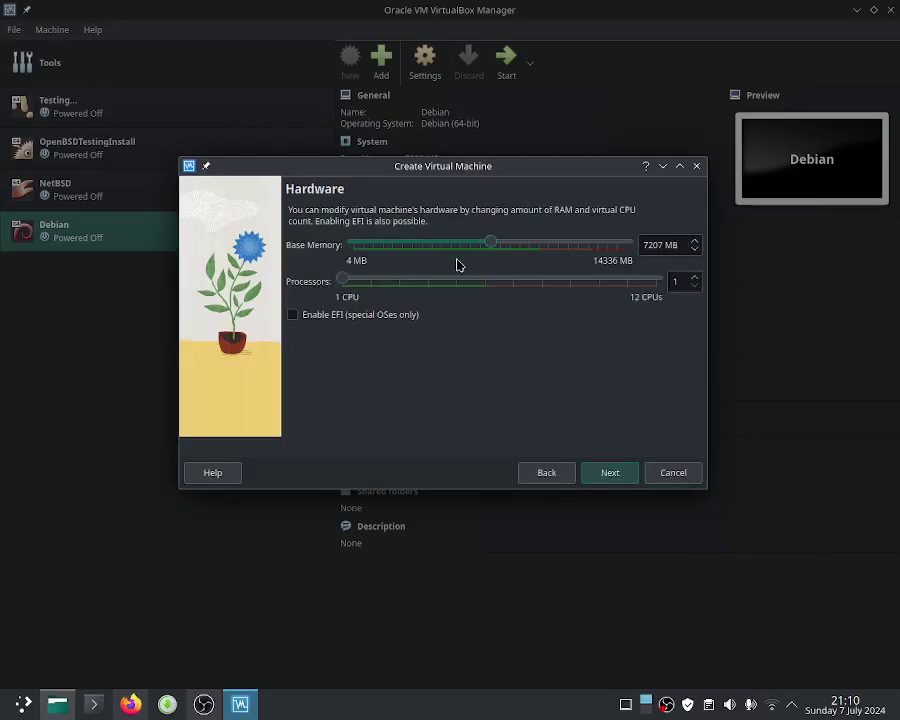
{"action": "left_click_drag", "start_coordinate": [346, 282], "coordinate": [420, 291]}
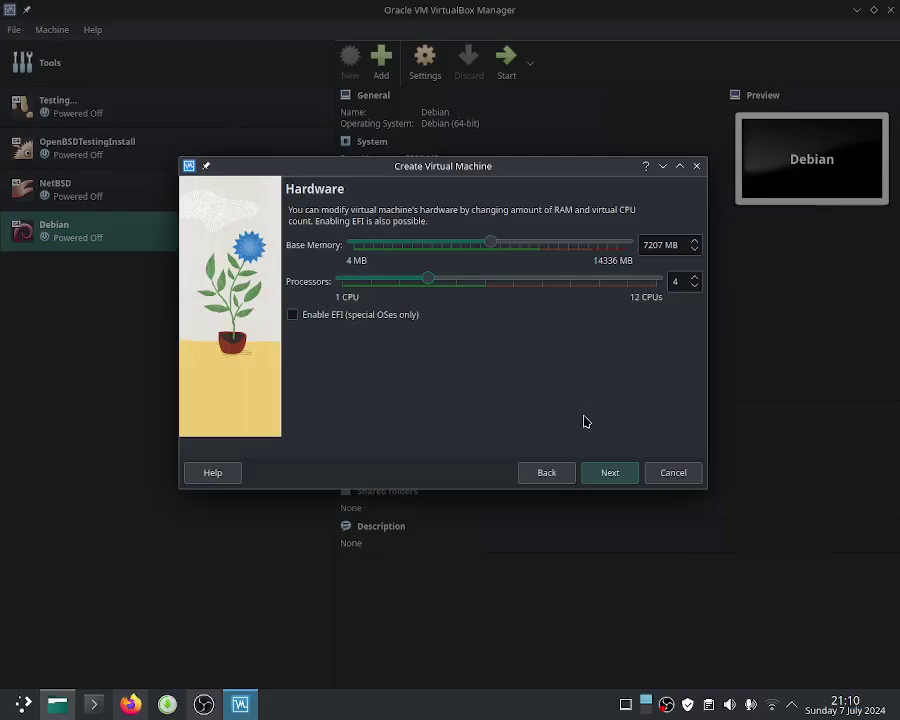
{"action": "left_click", "coordinate": [609, 472]}
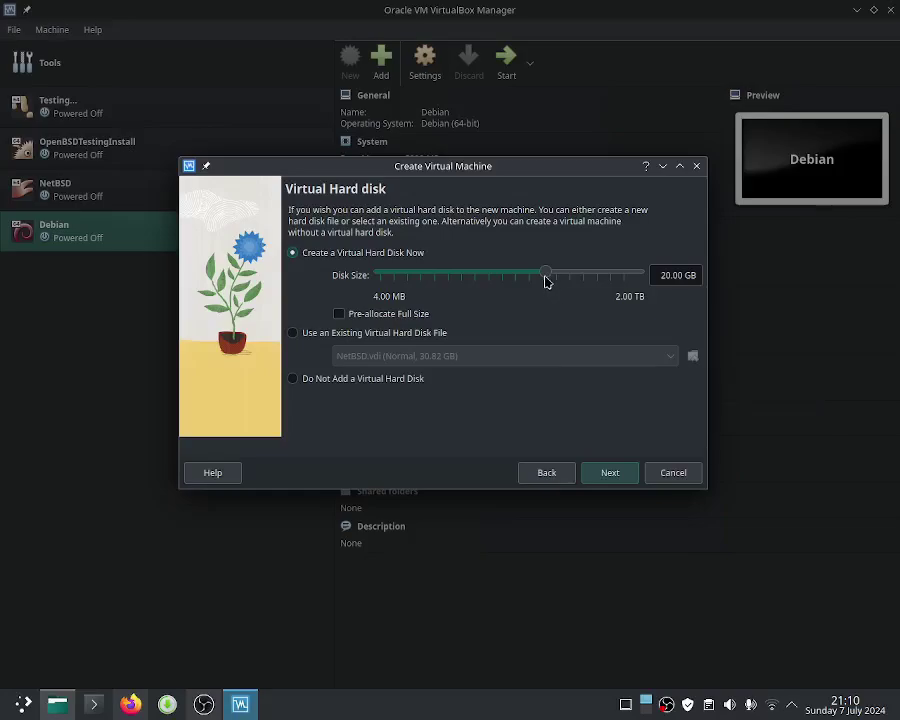
{"action": "left_click_drag", "start_coordinate": [546, 276], "coordinate": [557, 281]}
{"action": "left_click", "coordinate": [591, 474]}
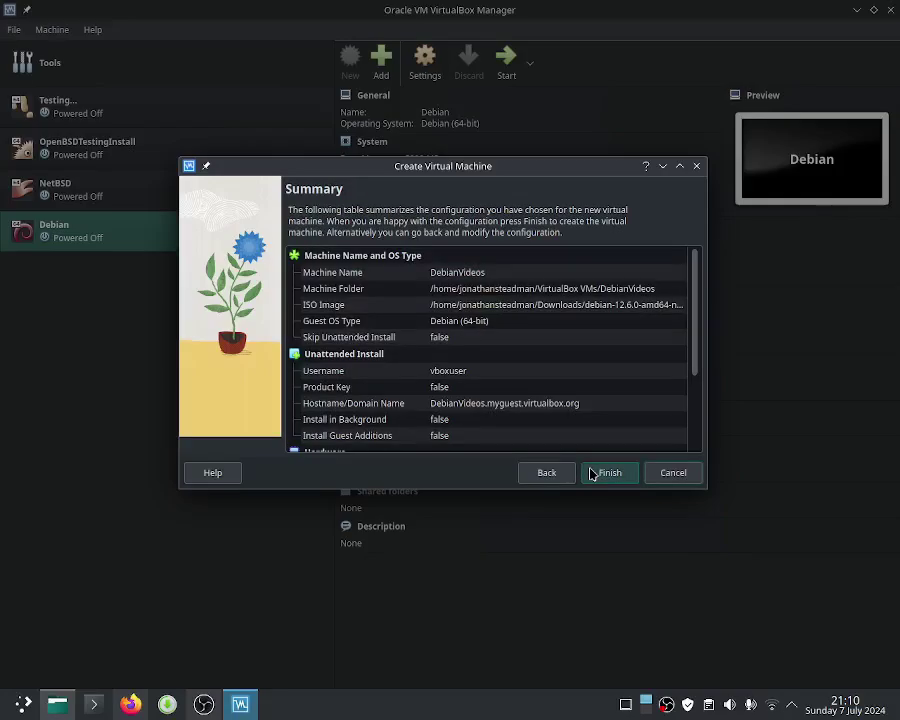
Step: Finish creating DebianVideos, dismiss the guest install warning, and start the machine
{"action": "left_click", "coordinate": [591, 474]}
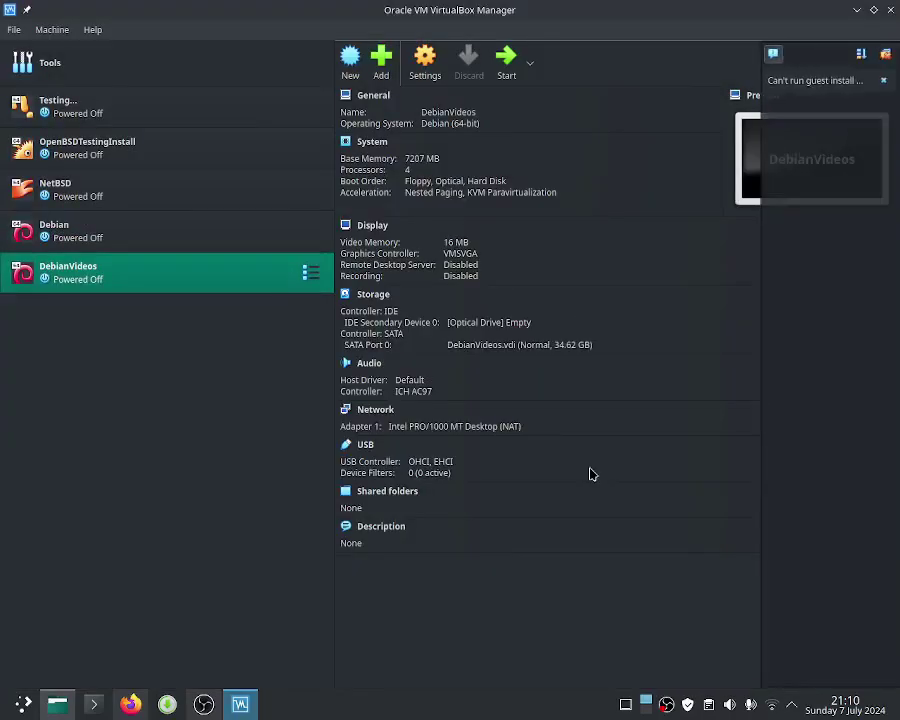
{"action": "left_click", "coordinate": [883, 80]}
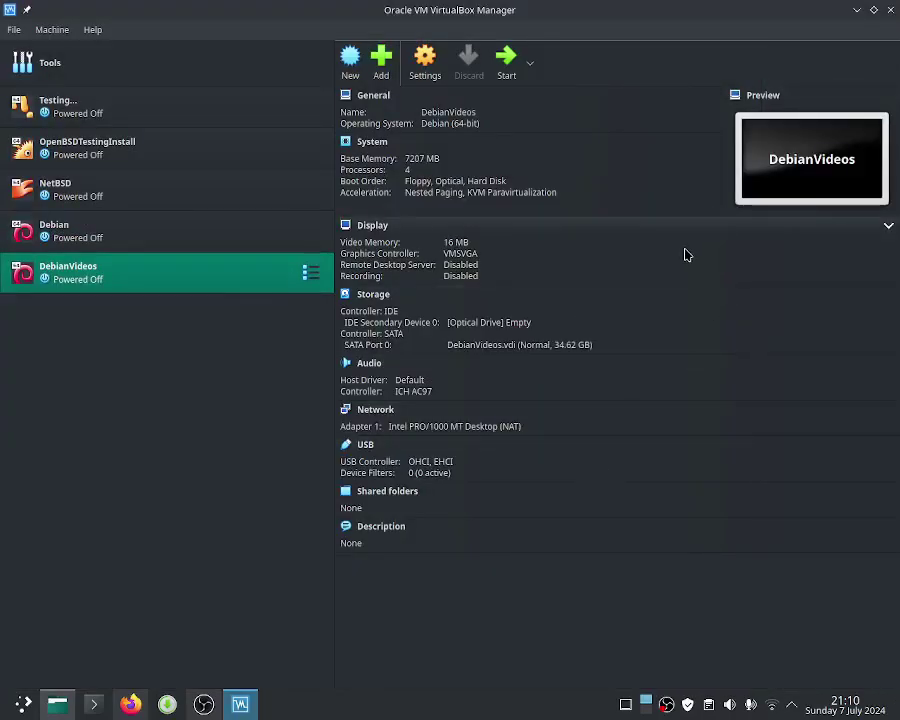
{"action": "left_click", "coordinate": [506, 74]}
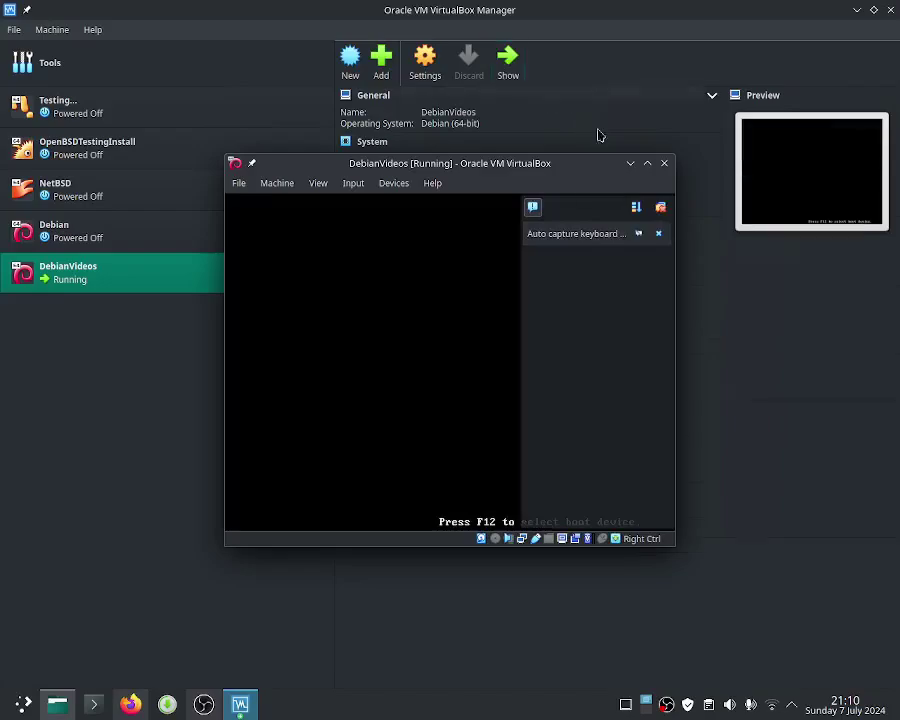
Step: Maximise the VM window, mount the Debian 12.6.0 netinst ISO, and reboot with Graphical install selected
{"action": "left_click", "coordinate": [648, 166]}
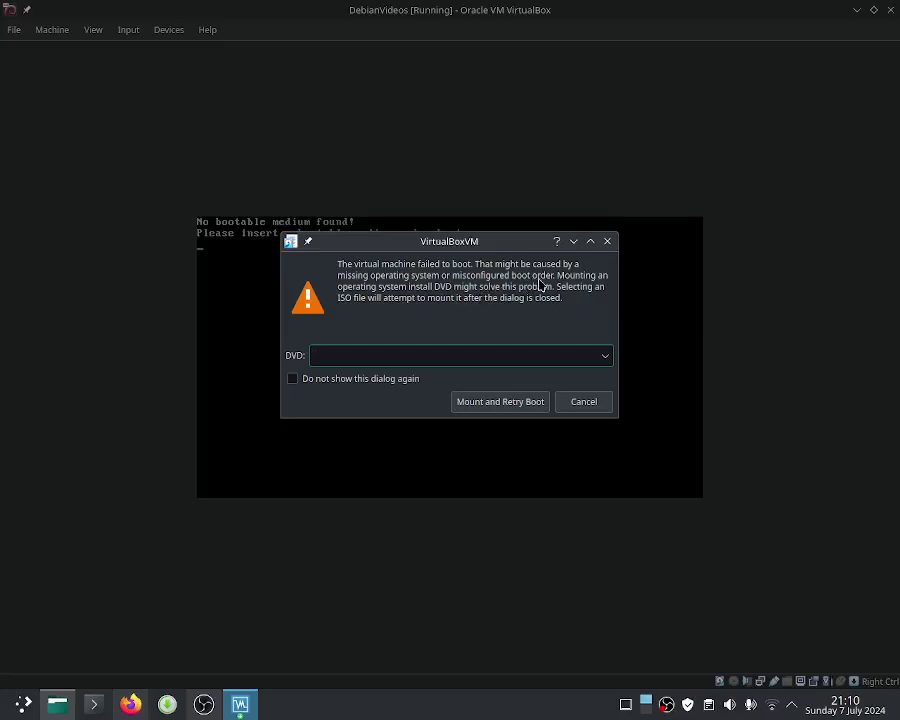
{"action": "left_click", "coordinate": [605, 355]}
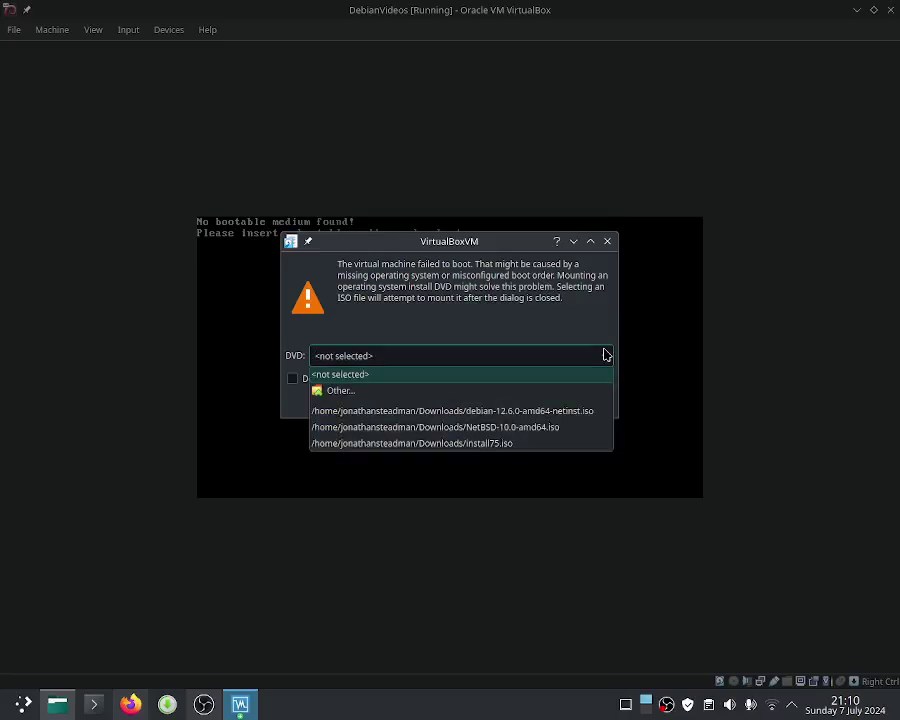
{"action": "left_click", "coordinate": [584, 412]}
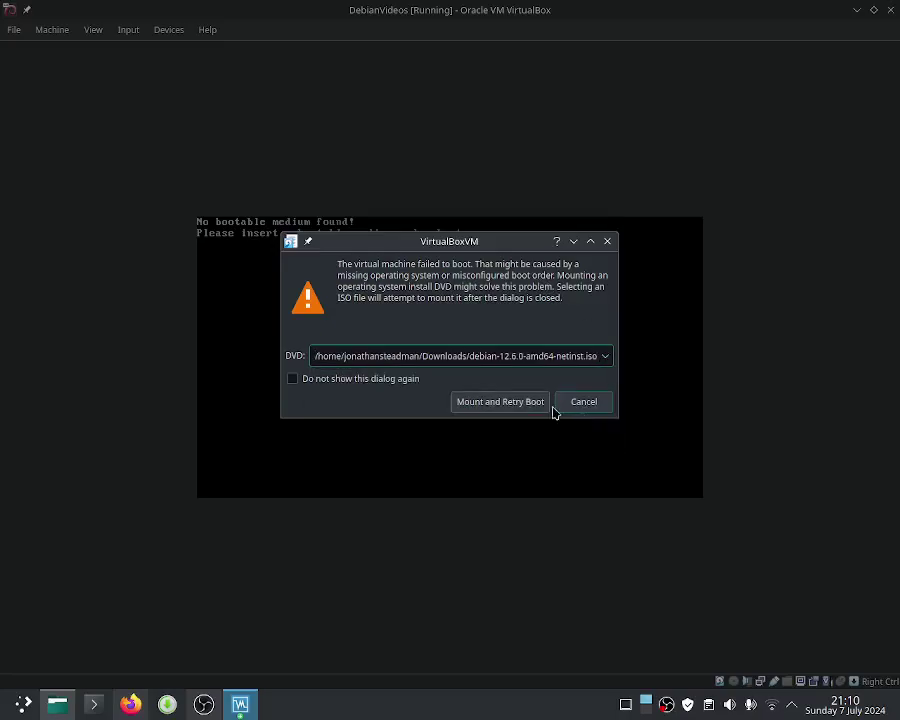
{"action": "left_click", "coordinate": [492, 406]}
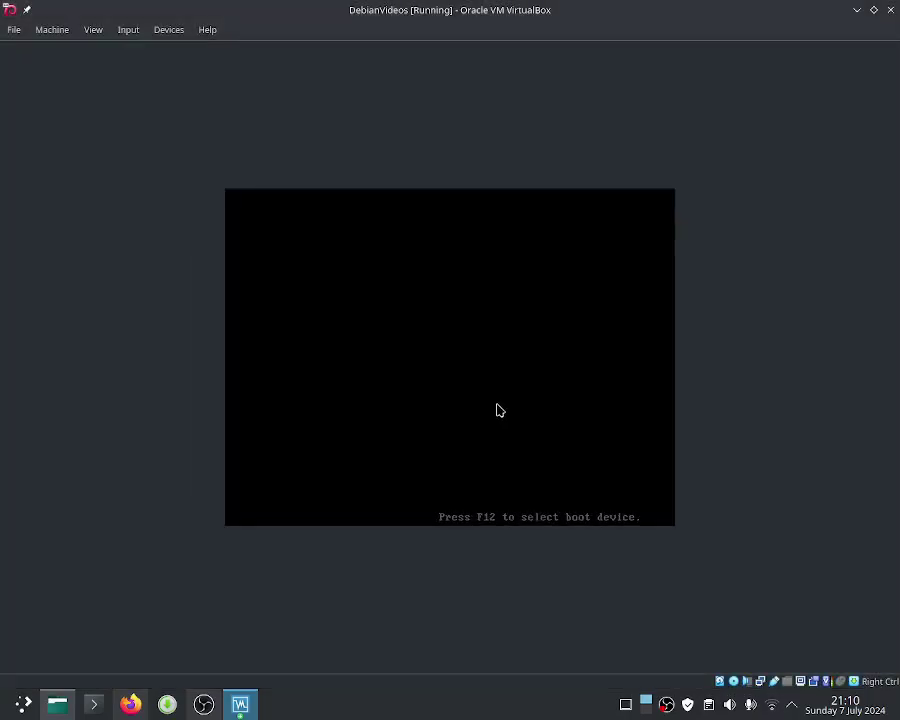
{"action": "key", "text": "Down"}
{"action": "key", "text": "Up"}
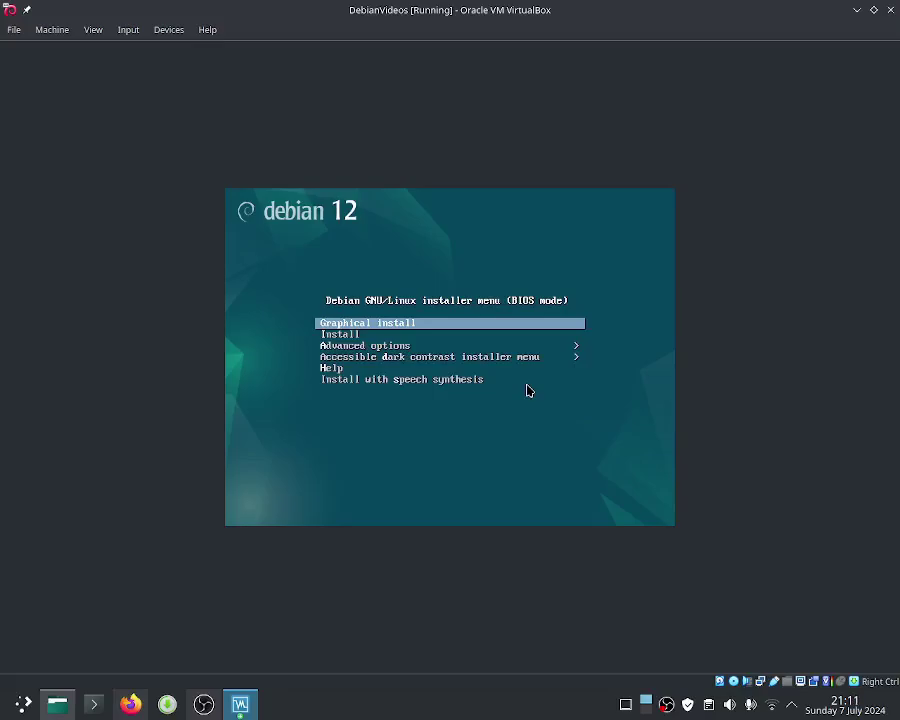
Step: Launch the graphical Debian installer and choose English as the installation language
{"action": "key", "text": "Return"}
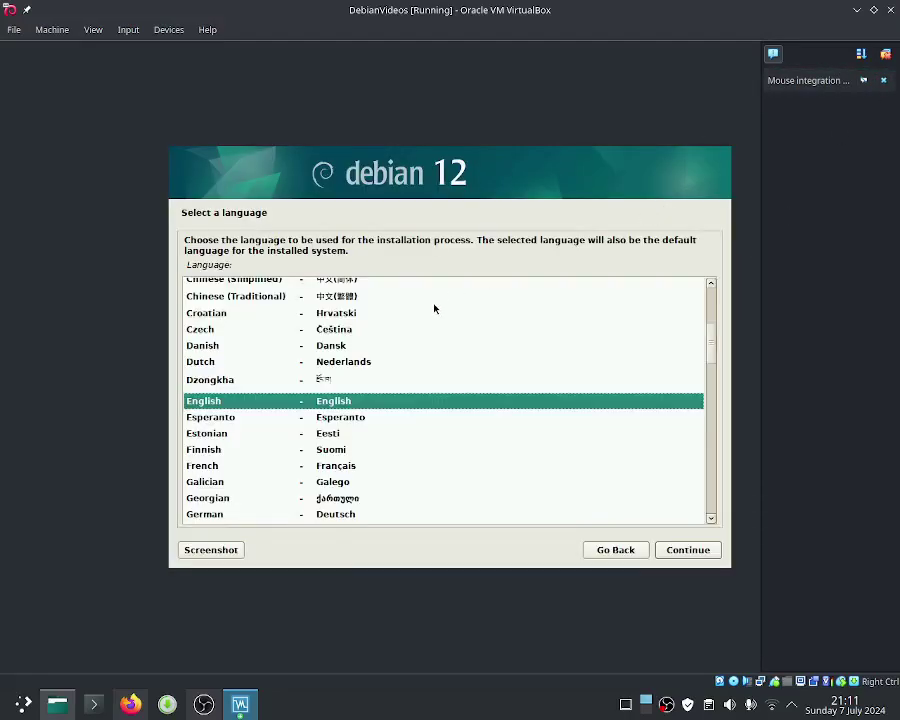
{"action": "left_click", "coordinate": [434, 305]}
{"action": "key", "text": "Up"}
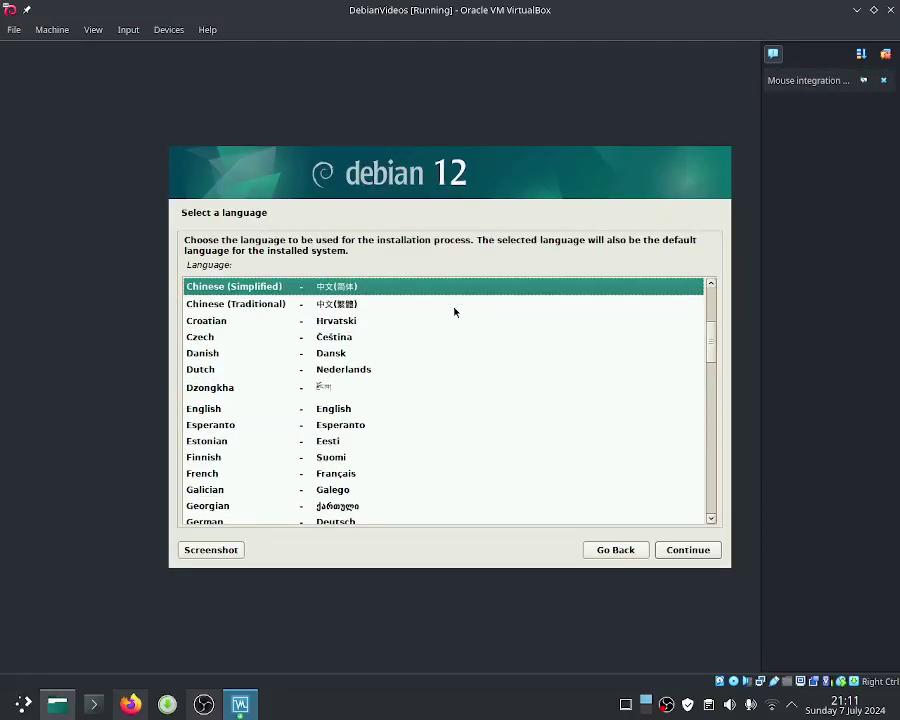
{"action": "key", "text": "Down"}
{"action": "key", "text": "Down"}
{"action": "key", "text": "Down"}
{"action": "key", "text": "Down"}
{"action": "key", "text": "Down"}
{"action": "key", "text": "Down"}
{"action": "key", "text": "Down"}
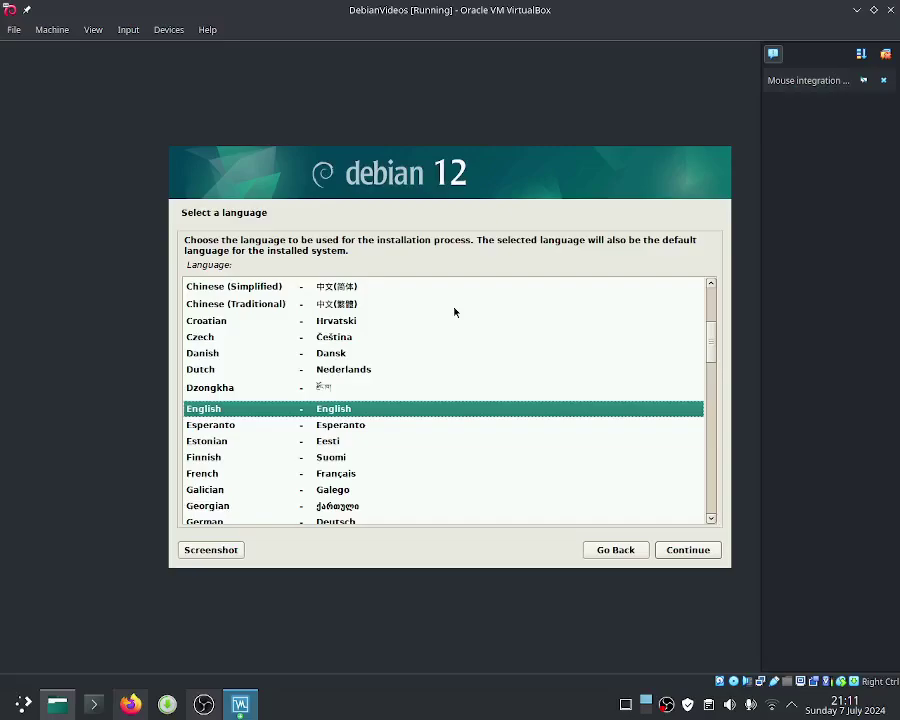
{"action": "key", "text": "Return"}
Step: Choose United Kingdom as the location and British English as the keyboard layout
{"action": "key", "text": "Up"}
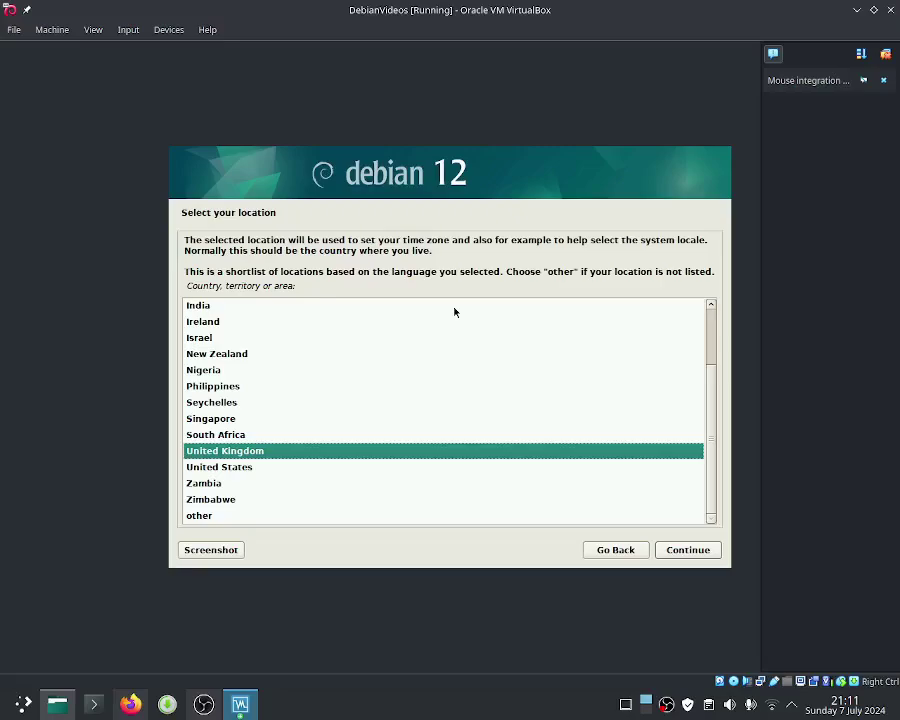
{"action": "key", "text": "Return"}
{"action": "key", "text": "Down"}
{"action": "key", "text": "Up"}
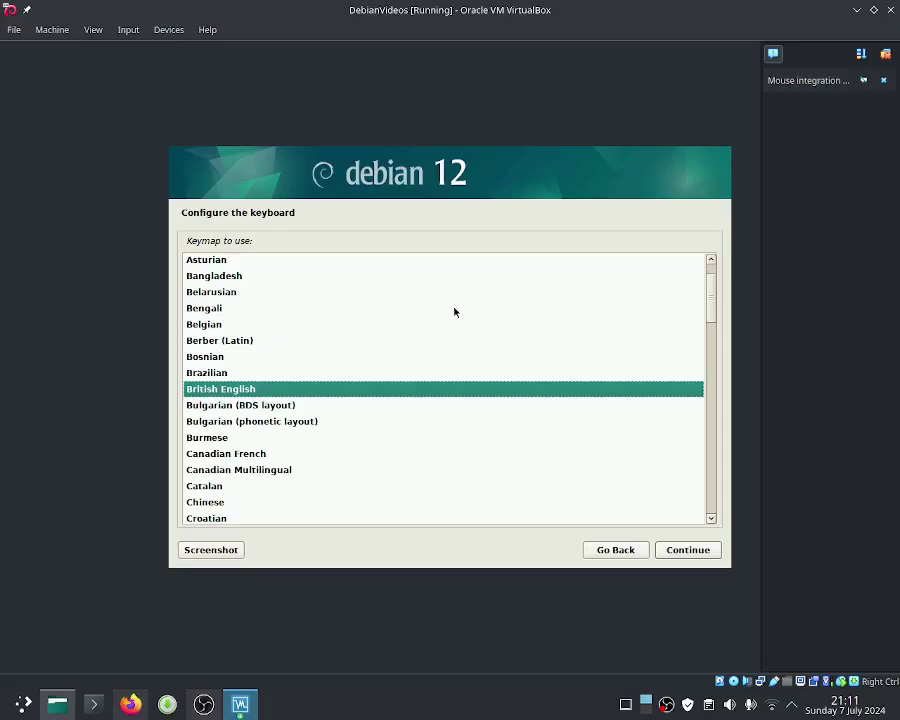
{"action": "key", "text": "Return"}
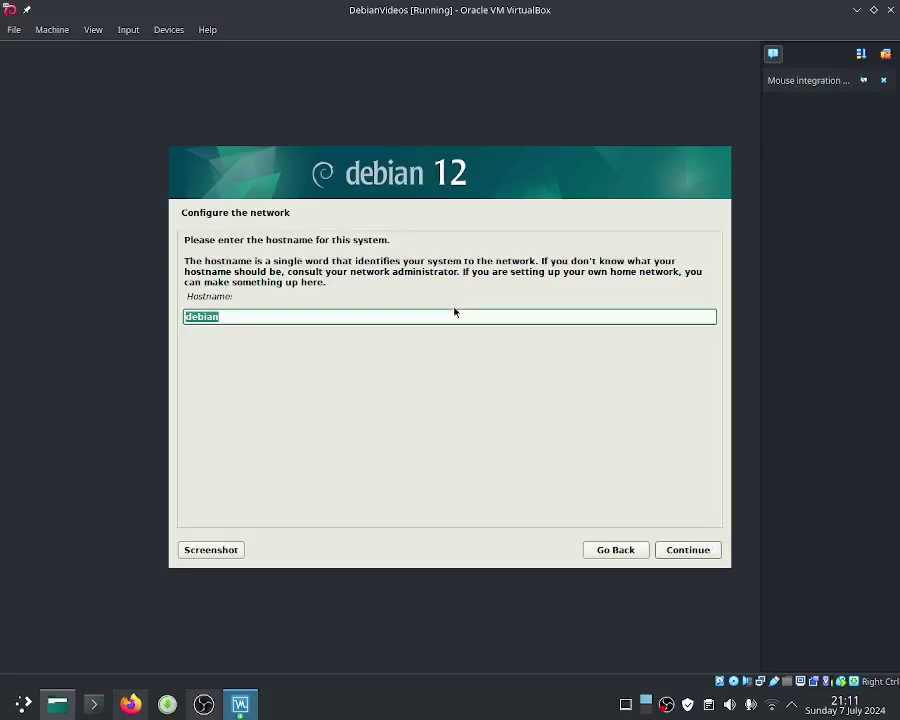
Step: Append a name suffix to the default hostname 'debian' and leave the domain name empty
{"action": "left_click", "coordinate": [455, 317]}
{"action": "type", "text": "-J"}
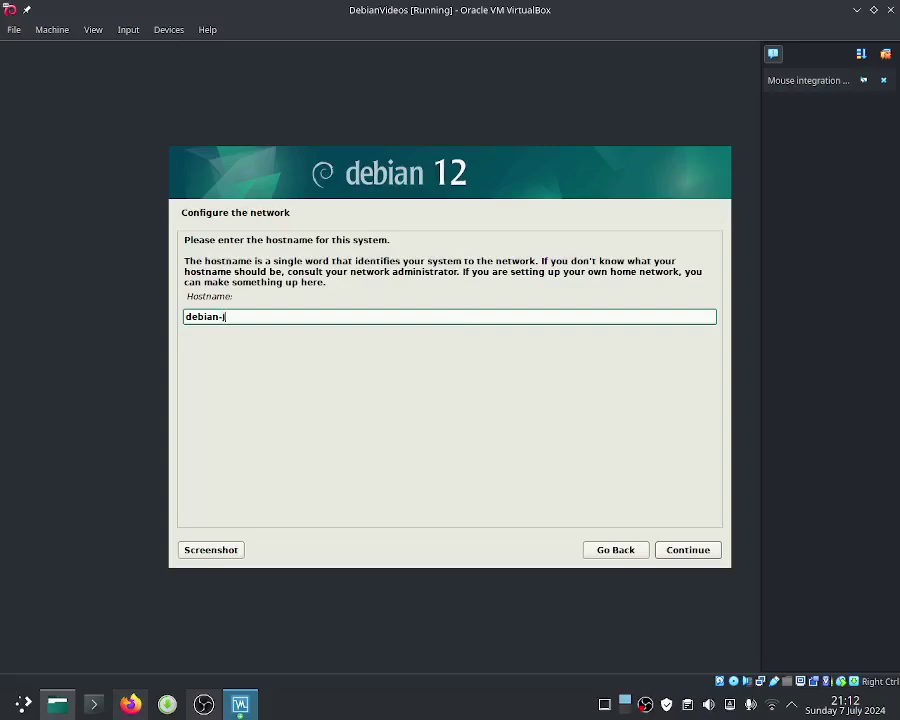
{"action": "type", "text": "onathan"}
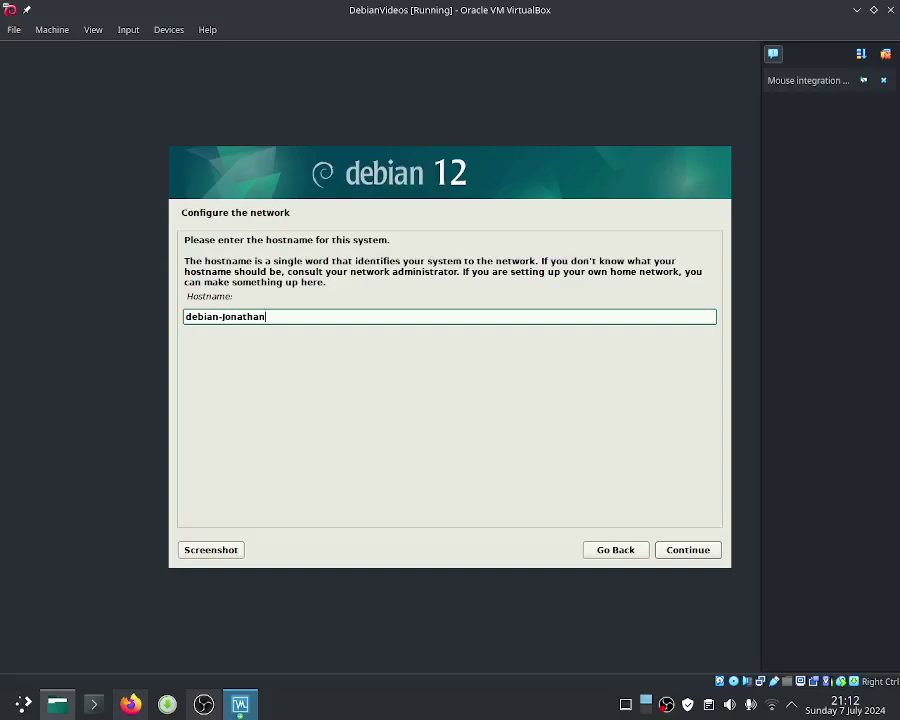
{"action": "left_click", "coordinate": [706, 549]}
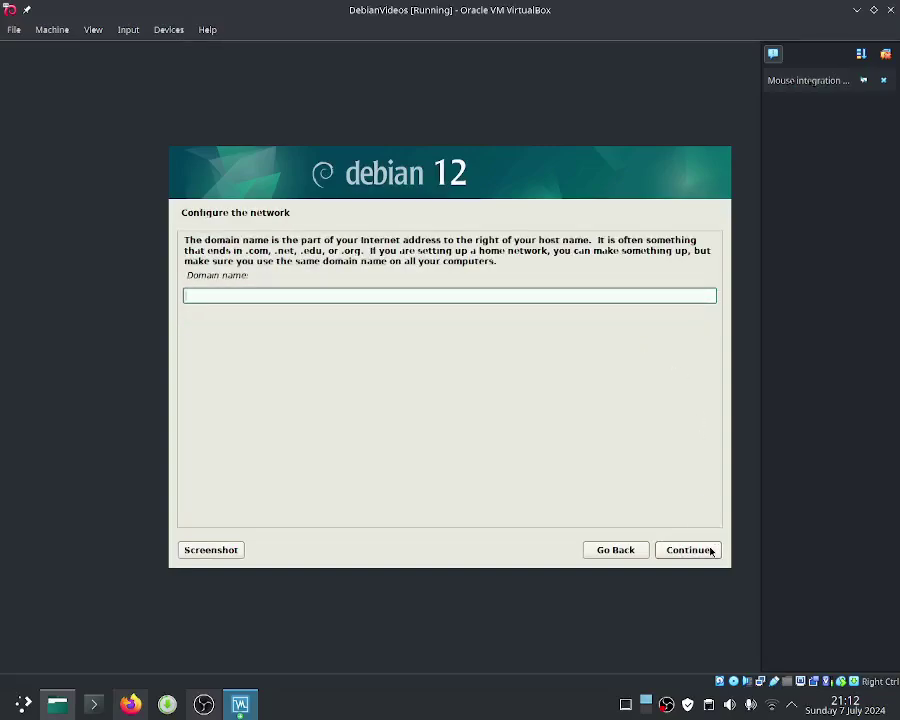
{"action": "left_click", "coordinate": [710, 550]}
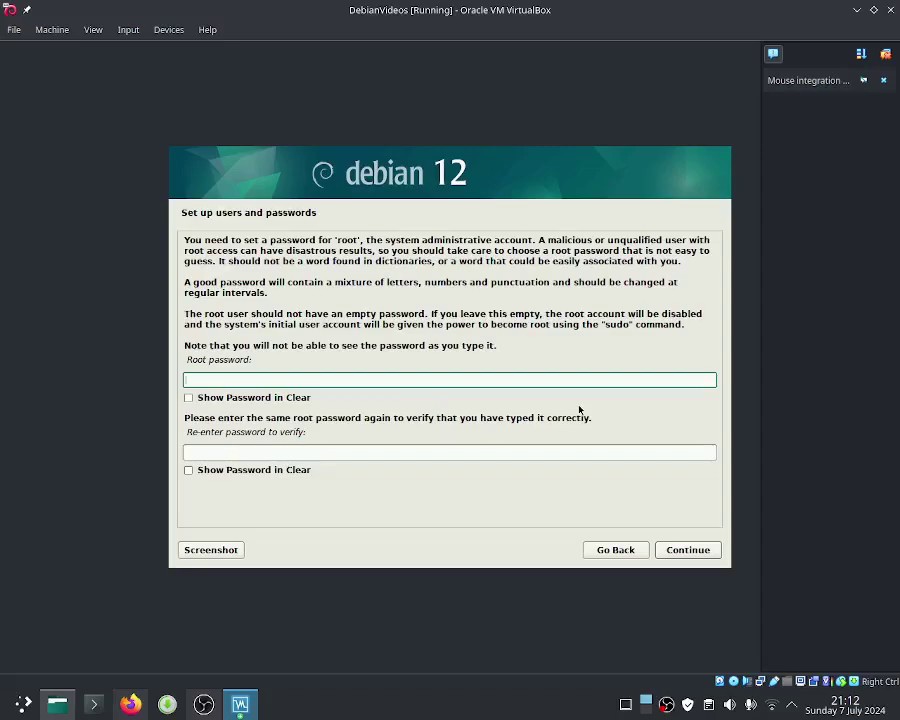
Step: Enter the root password in both fields and submit it
{"action": "type", "text": "••"}
{"action": "left_click", "coordinate": [566, 453]}
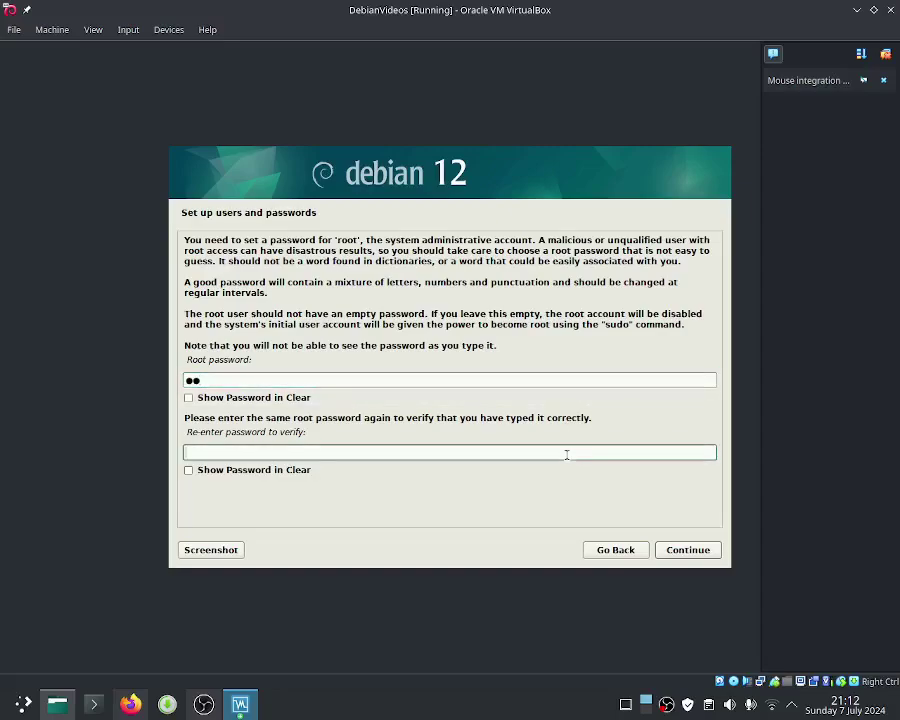
{"action": "type", "text": "••"}
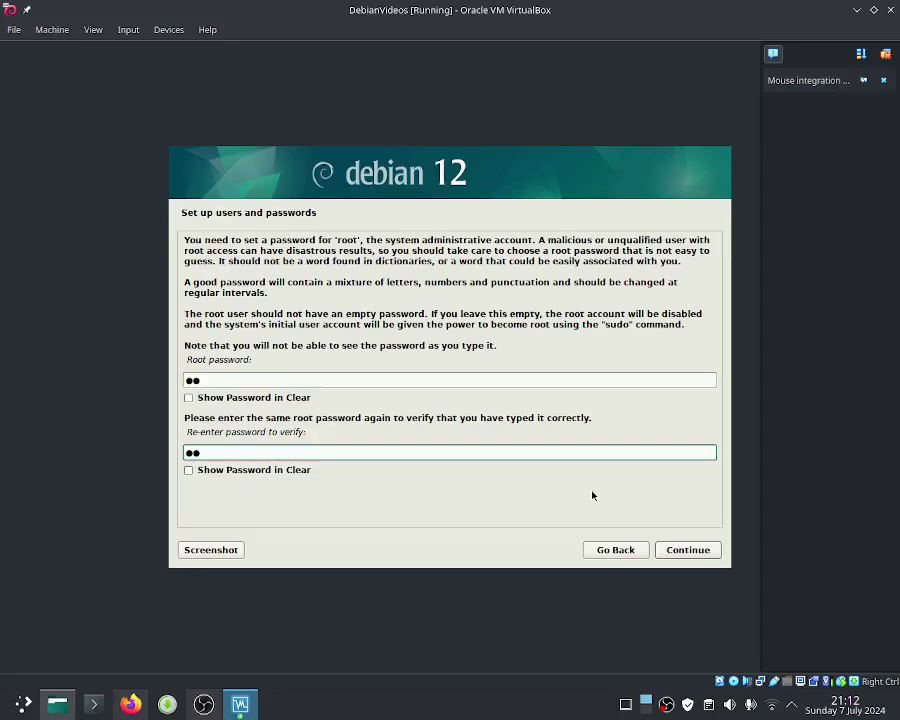
{"action": "left_click", "coordinate": [677, 549]}
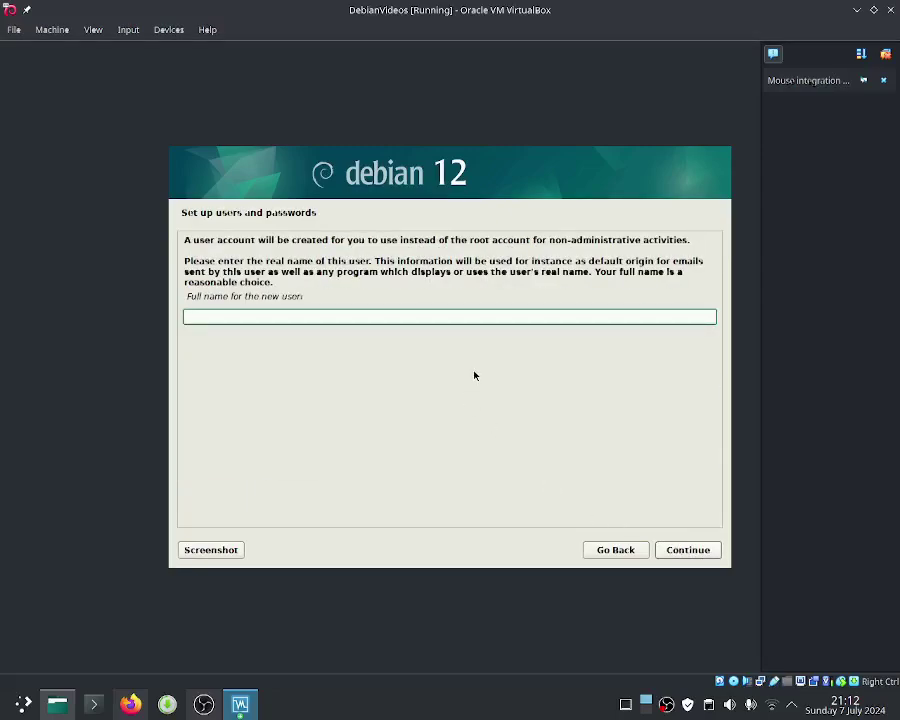
Step: Enter the new user's full name, then extend the suggested username and submit it
{"action": "type", "text": "Jona"}
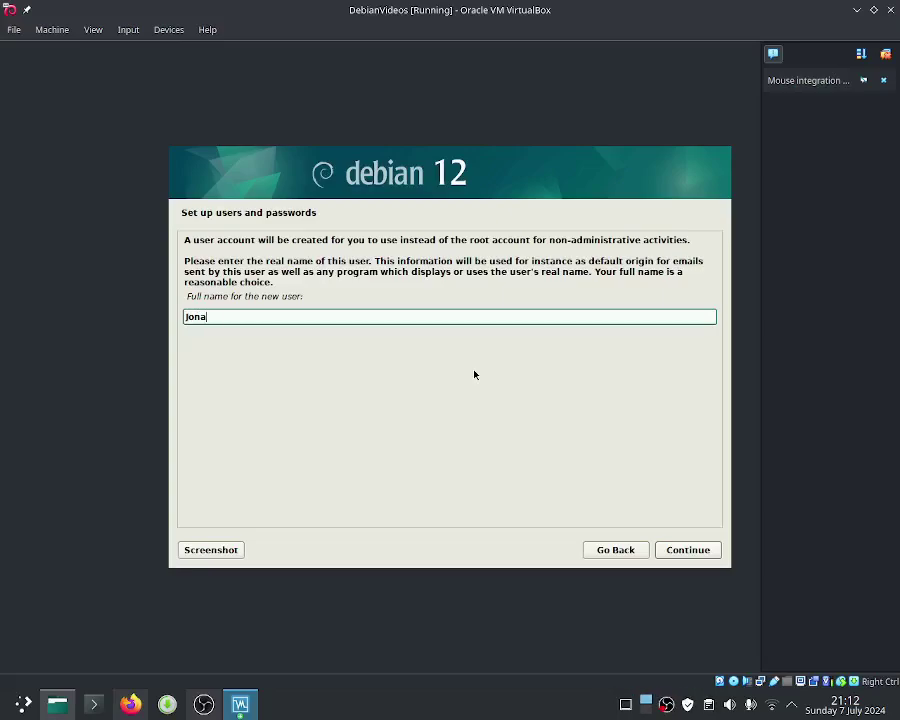
{"action": "type", "text": "than Steadman"}
{"action": "left_click", "coordinate": [688, 549]}
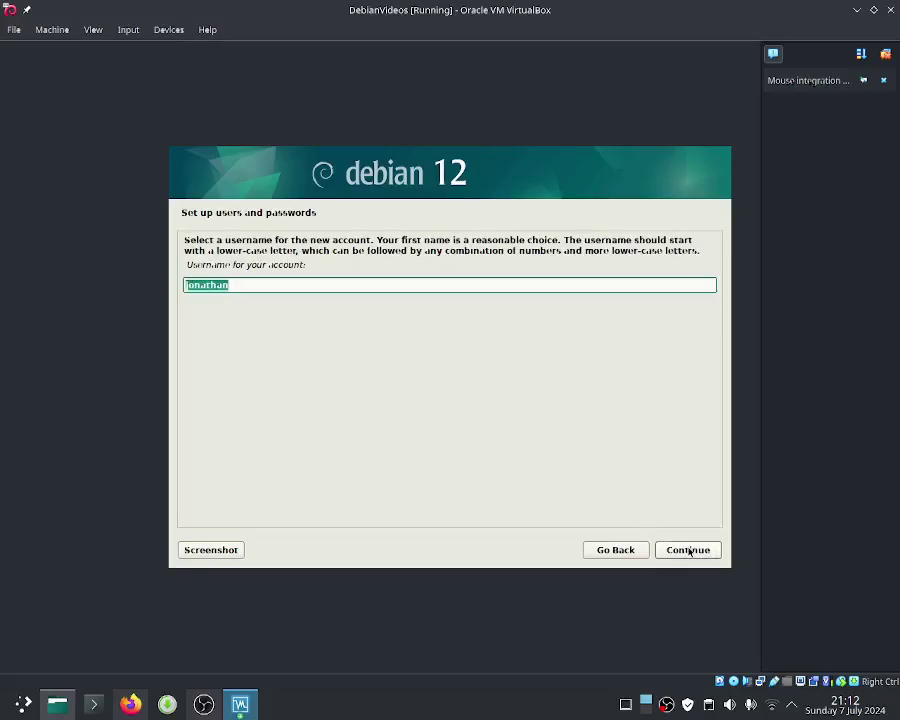
{"action": "left_click", "coordinate": [297, 288]}
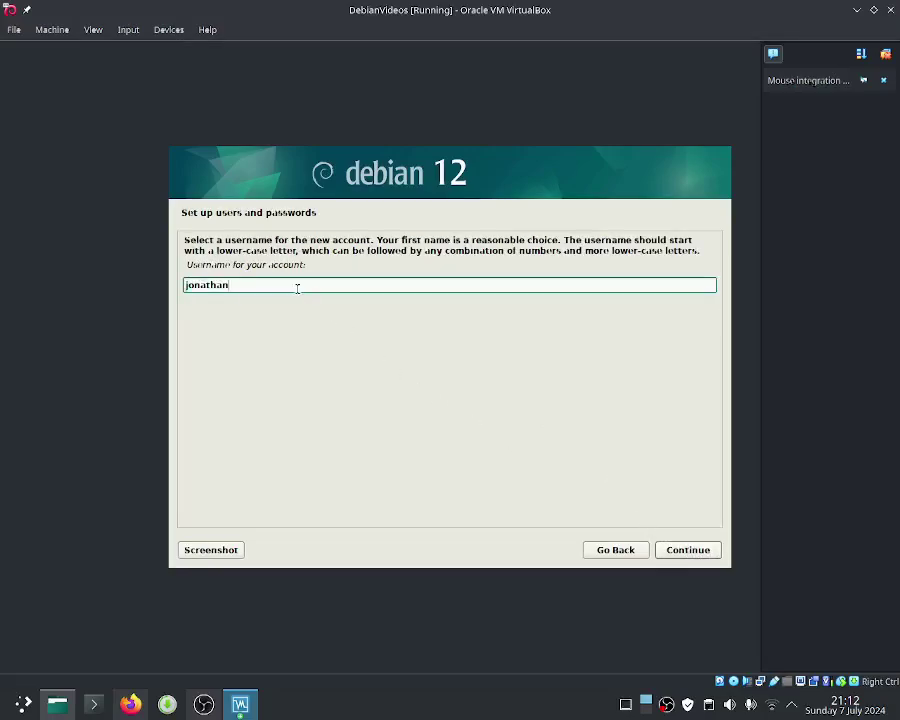
{"action": "type", "text": "steadman"}
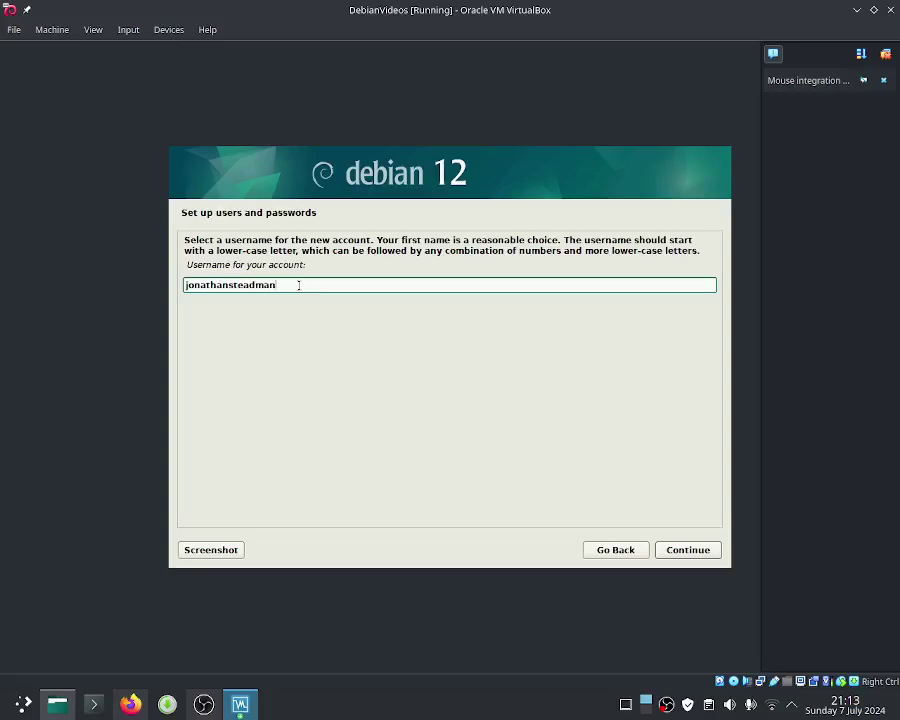
{"action": "left_click", "coordinate": [688, 548]}
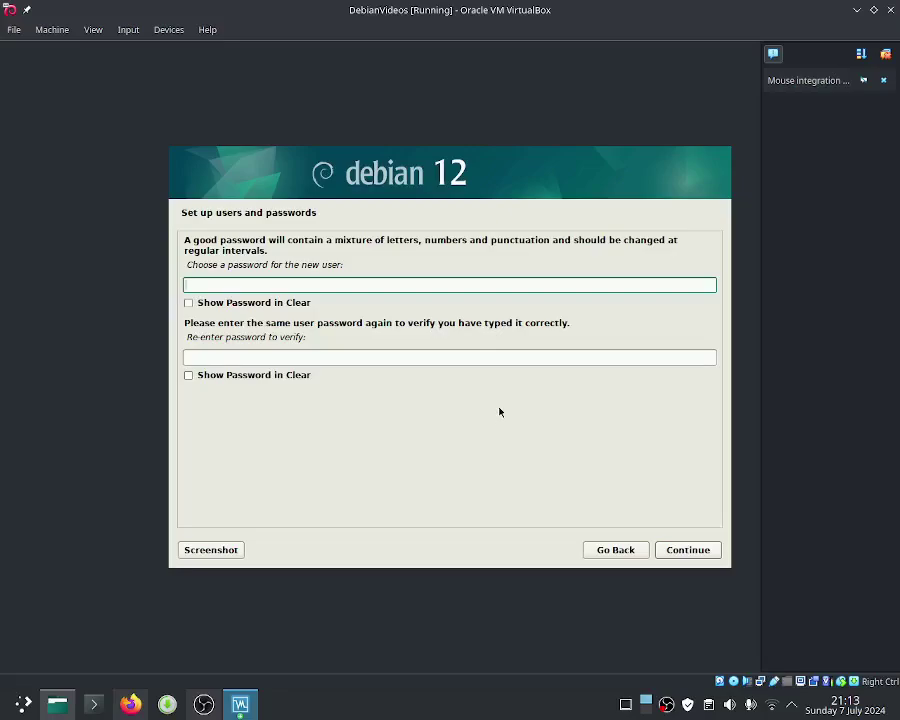
Step: Enter the new user's password in both fields and submit it
{"action": "type", "text": "abc"}
{"action": "left_click", "coordinate": [484, 362]}
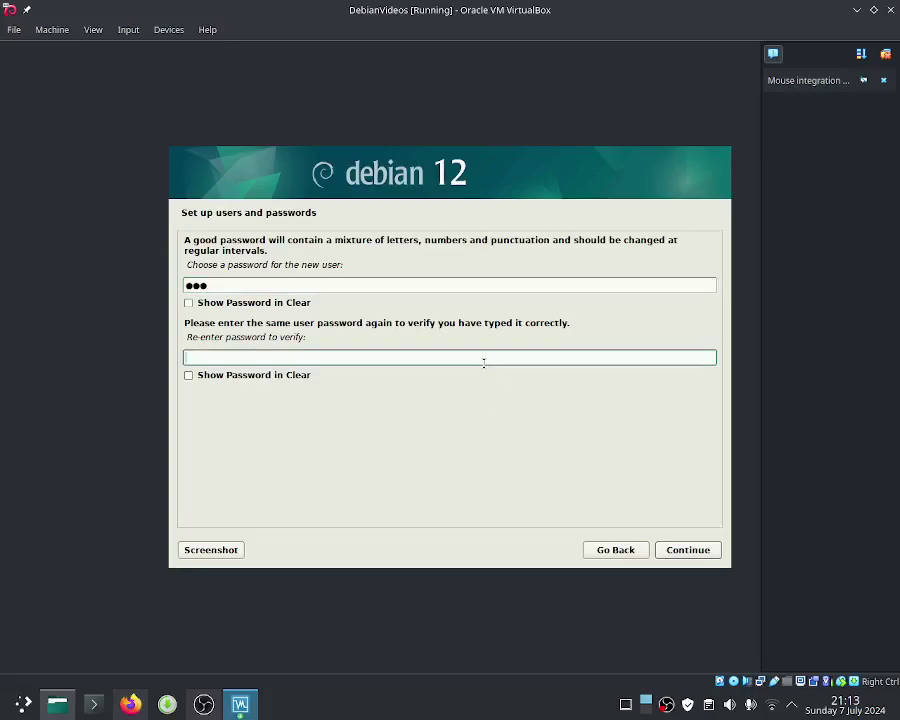
{"action": "type", "text": "abc"}
{"action": "left_click", "coordinate": [671, 547]}
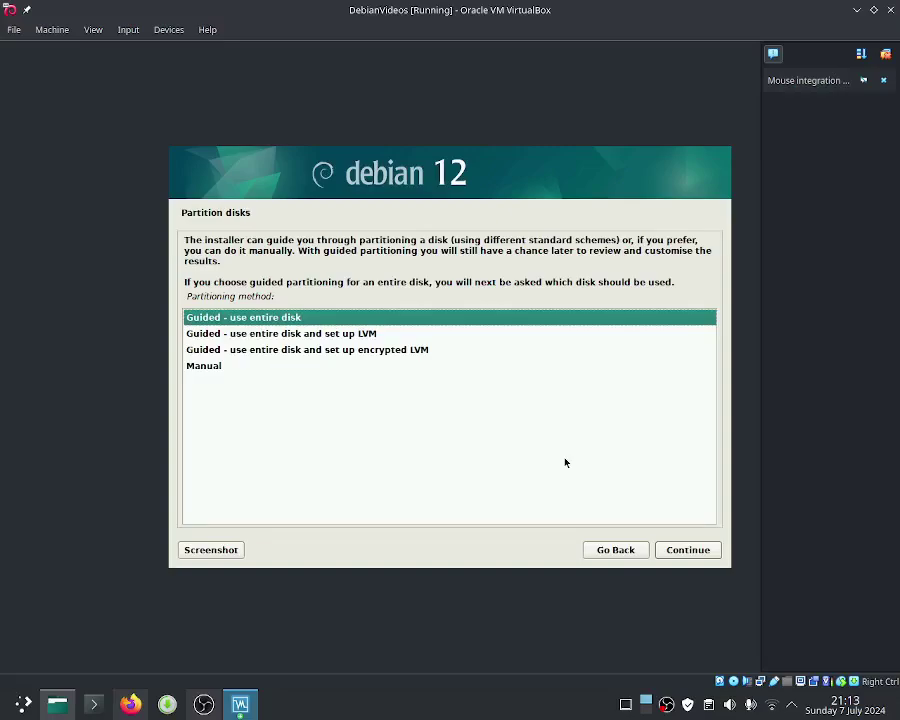
Step: After looking at the LVM and manual options, pick 'Guided - use entire disk' as the partitioning method
{"action": "key", "text": "Down"}
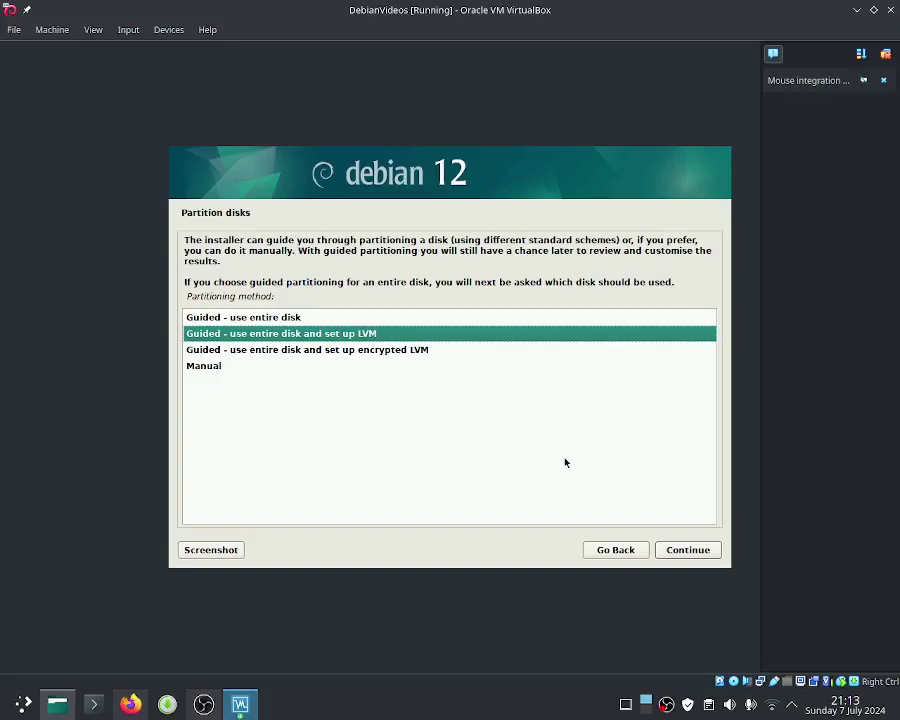
{"action": "key", "text": "Down"}
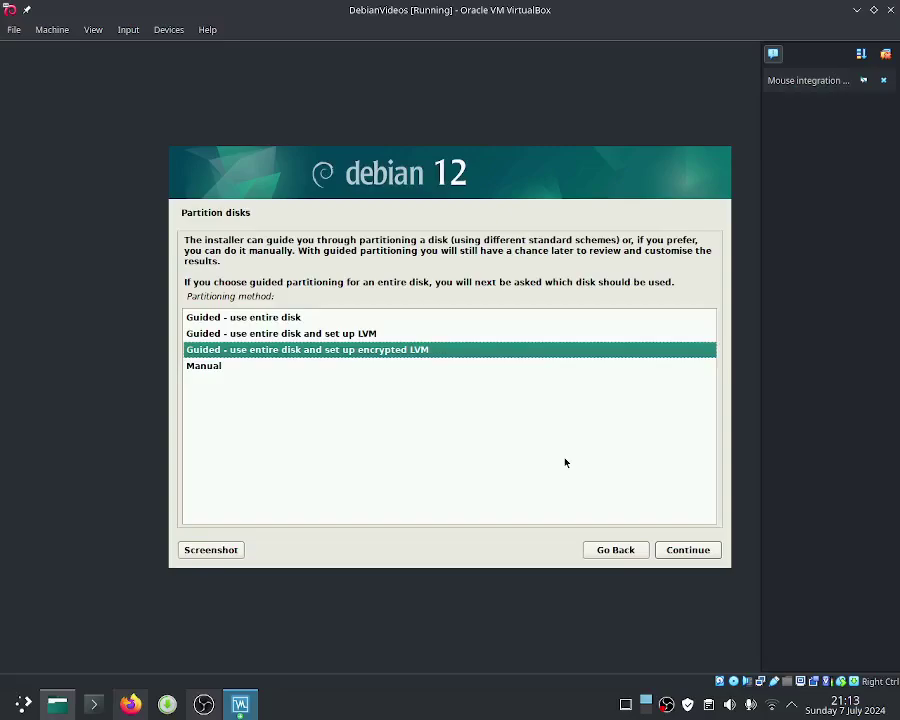
{"action": "key", "text": "Down"}
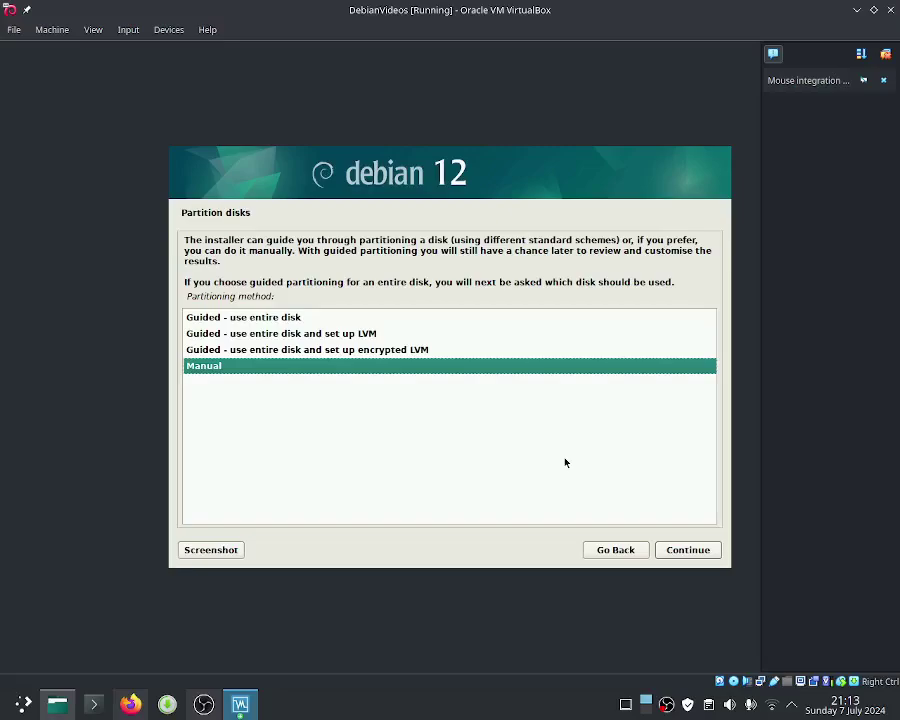
{"action": "key", "text": "Up"}
{"action": "key", "text": "Up"}
{"action": "key", "text": "Up"}
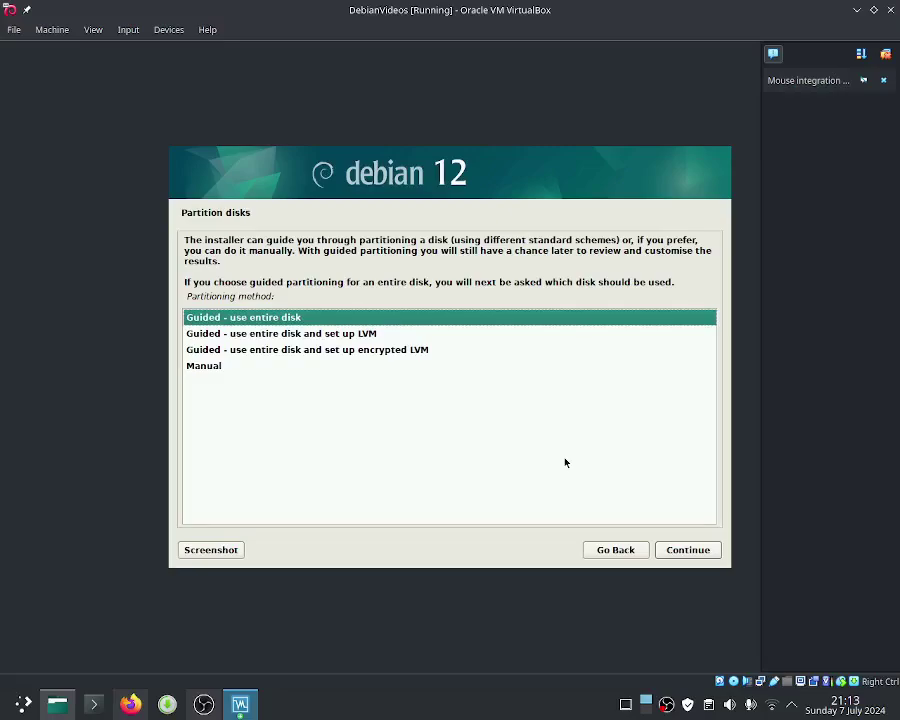
{"action": "key", "text": "Return"}
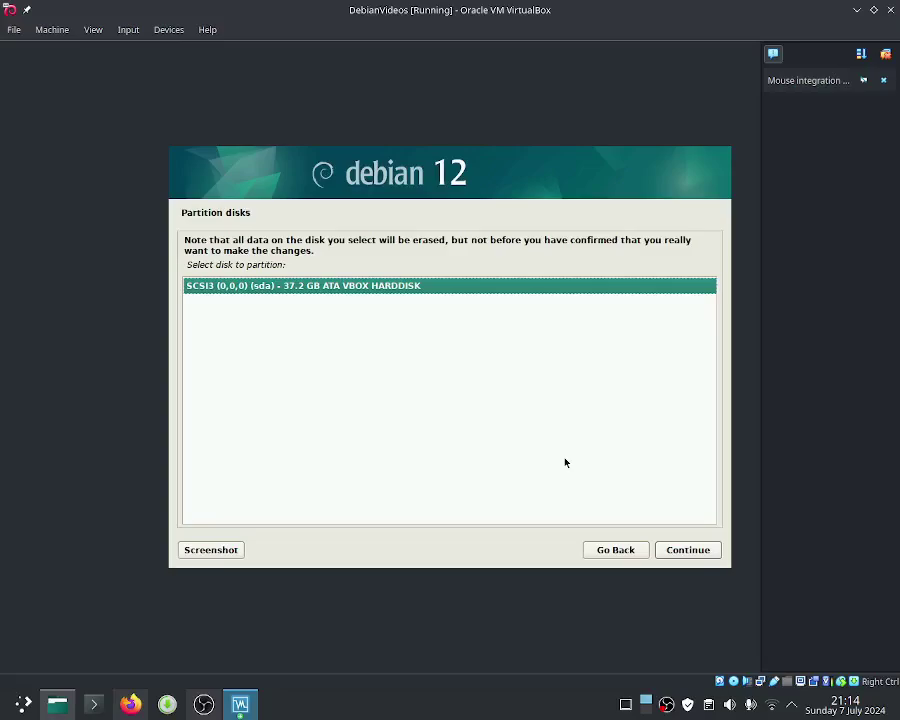
Step: Partition the 37.2 GB SCSI3 virtual disk with all files in one partition
{"action": "key", "text": "Return"}
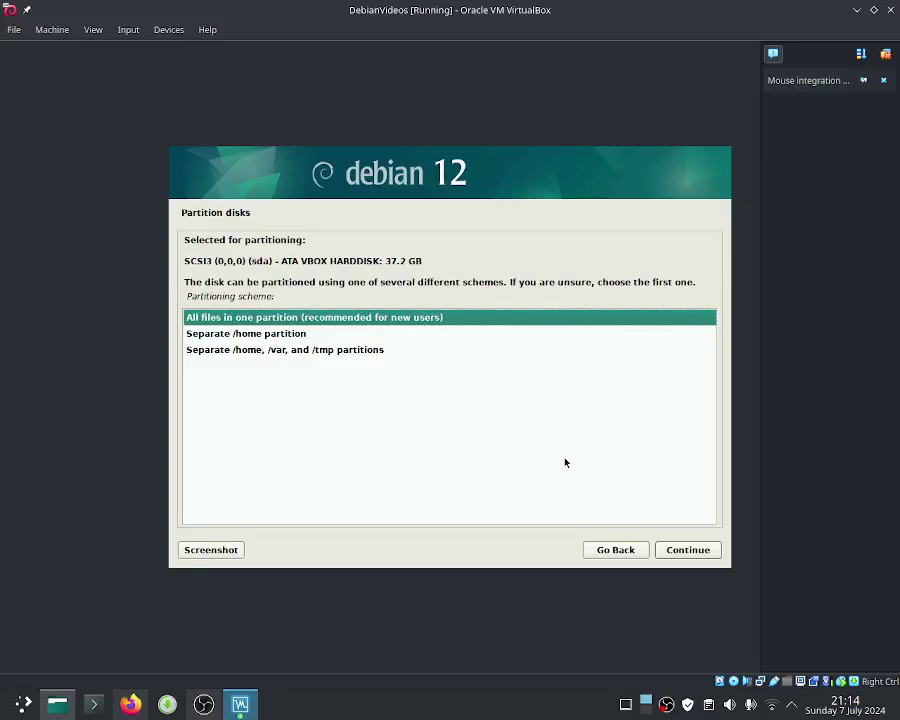
{"action": "key", "text": "Down"}
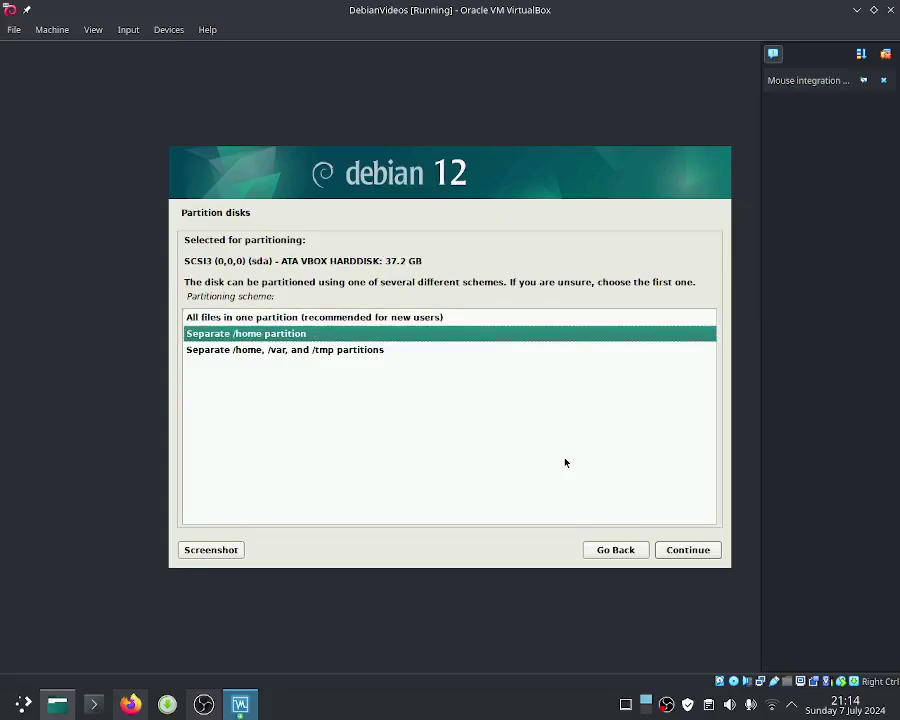
{"action": "key", "text": "Down"}
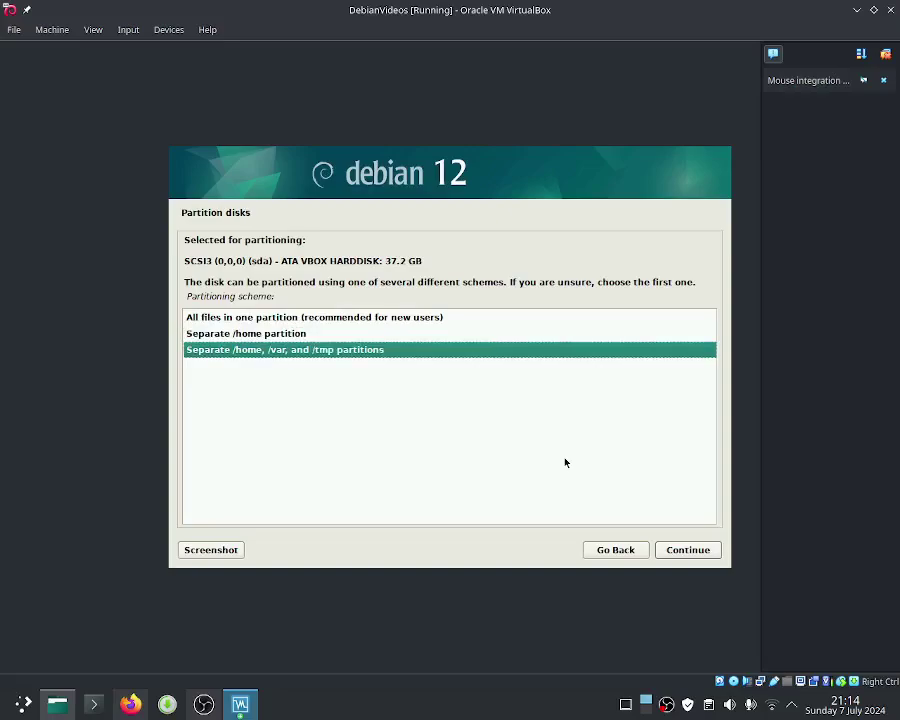
{"action": "key", "text": "Up"}
{"action": "key", "text": "Up"}
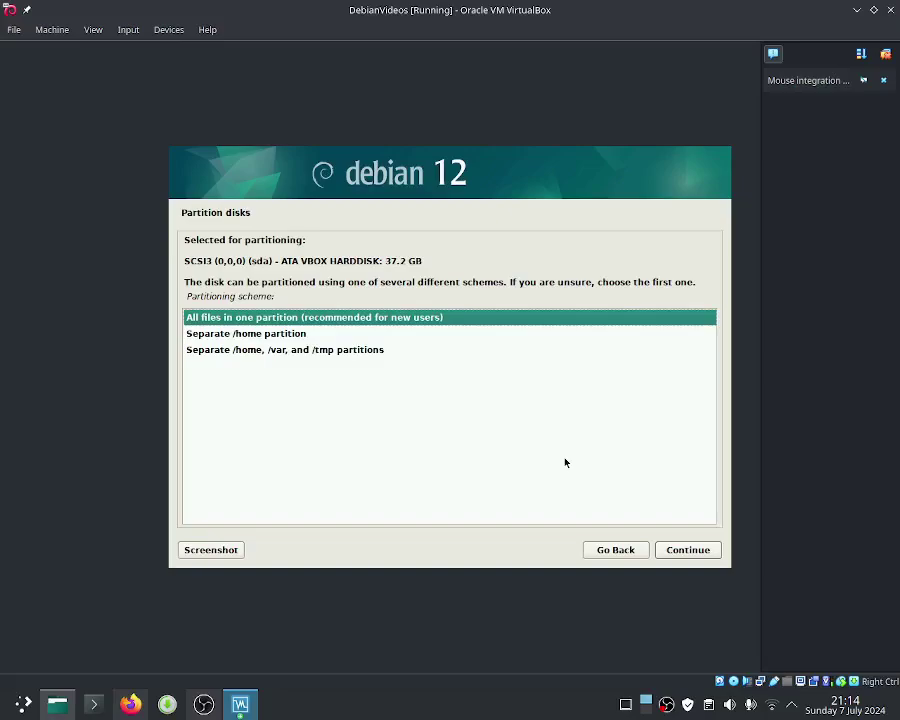
{"action": "key", "text": "Return"}
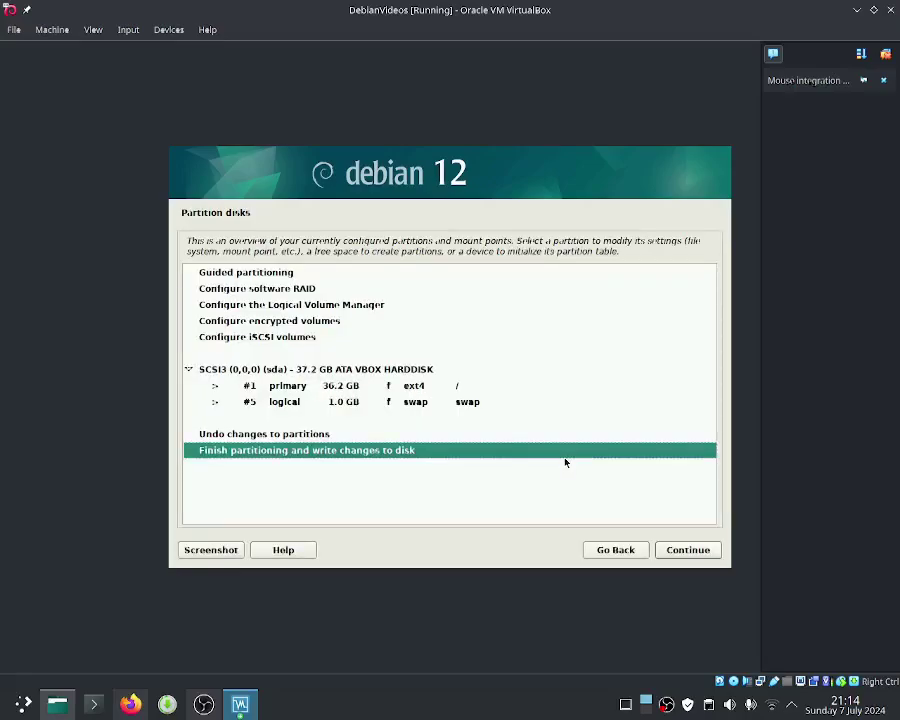
Step: Finish partitioning and answer Yes to write the changes to disk
{"action": "key", "text": "Return"}
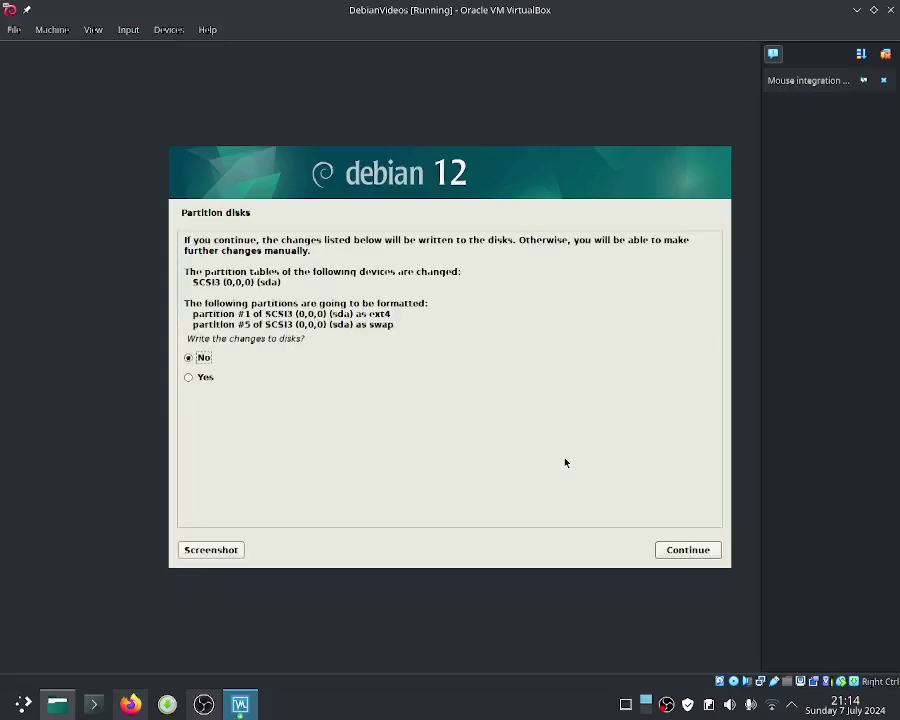
{"action": "key", "text": "Down"}
{"action": "key", "text": "Return"}
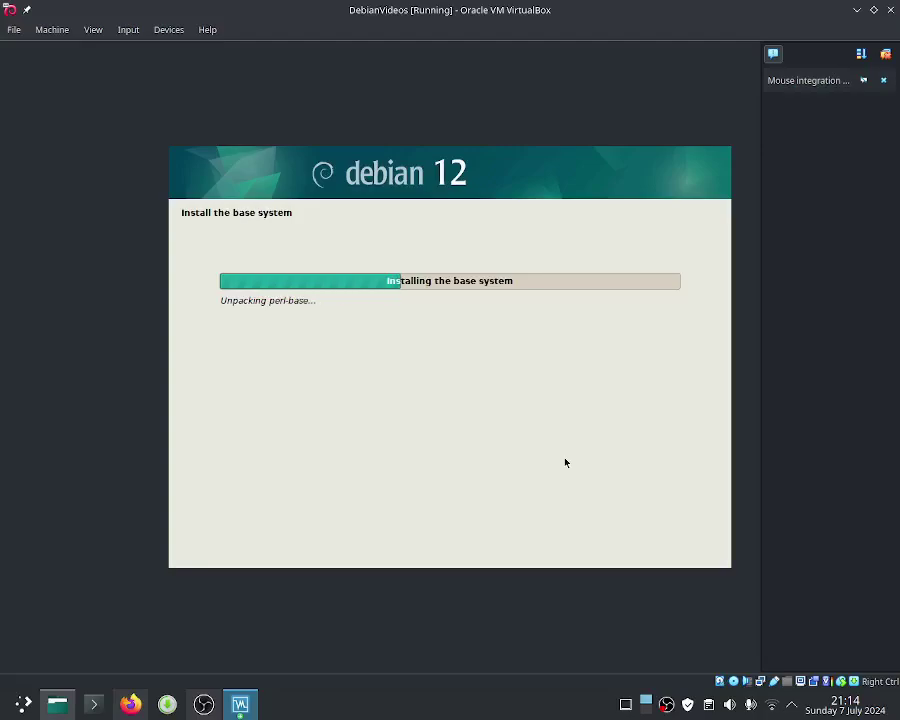
Step: Use the taskbar screen recorder's menu while the base system finishes installing
{"action": "left_click", "coordinate": [665, 706]}
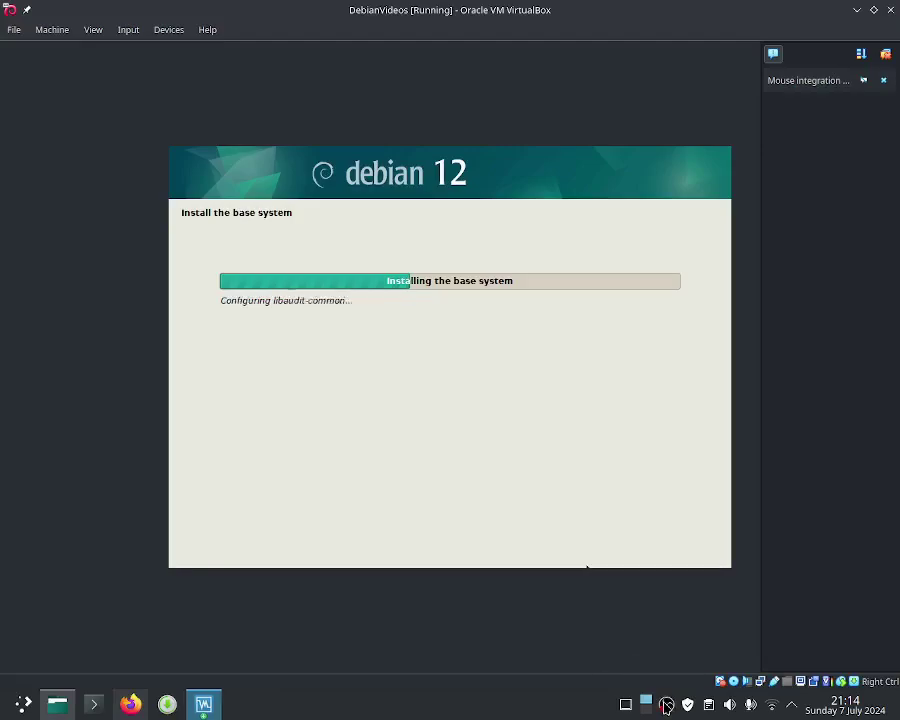
{"action": "right_click", "coordinate": [666, 705]}
{"action": "left_click", "coordinate": [677, 625]}
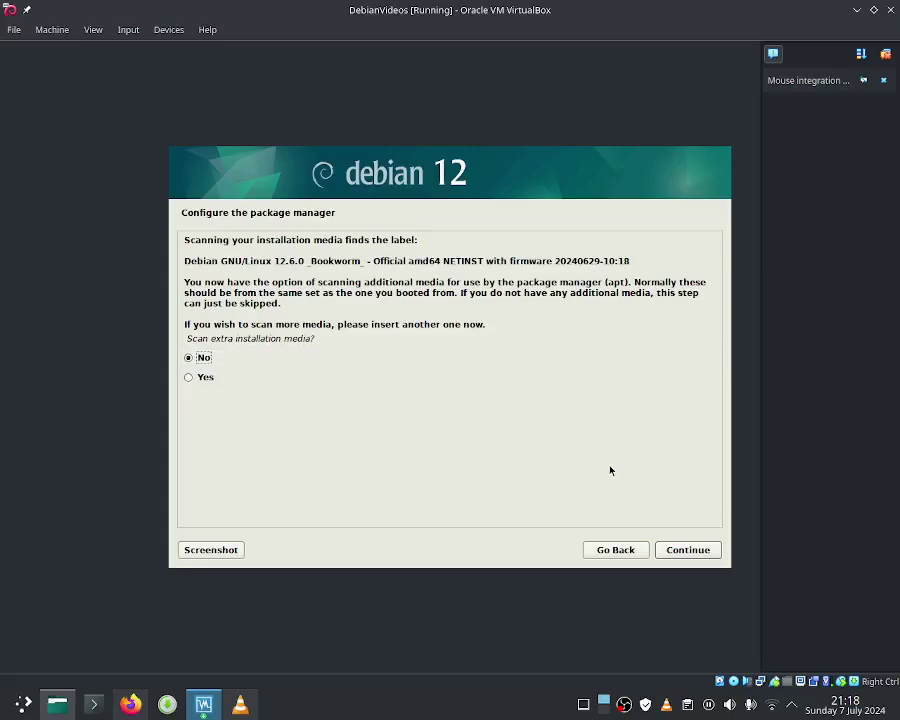
Step: Skip scanning extra media and use the United Kingdom mirror deb.debian.org
{"action": "left_click", "coordinate": [699, 550]}
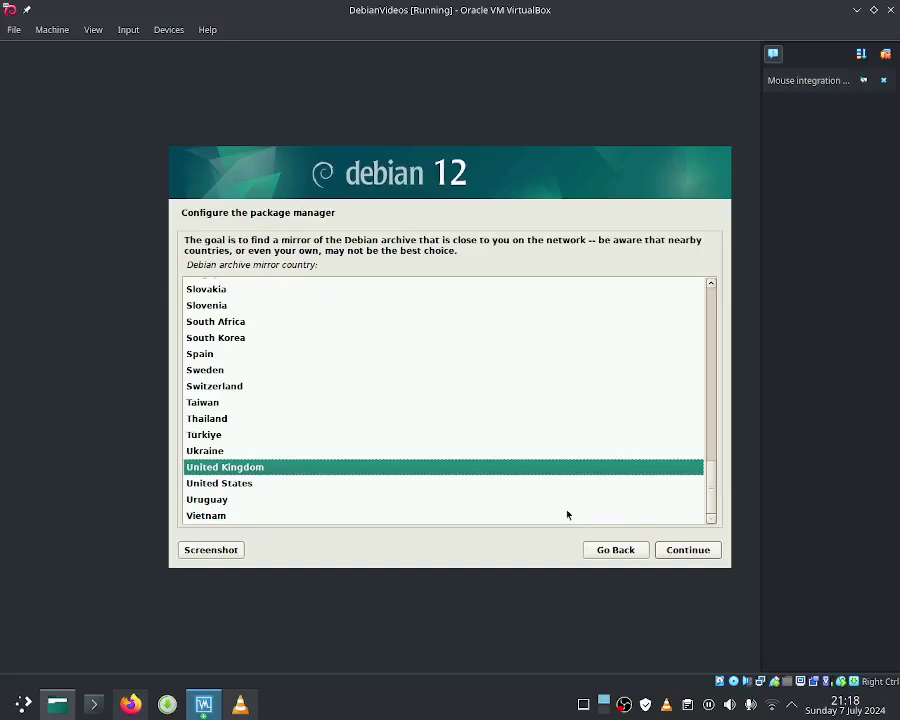
{"action": "left_click", "coordinate": [543, 484]}
{"action": "left_click", "coordinate": [530, 467]}
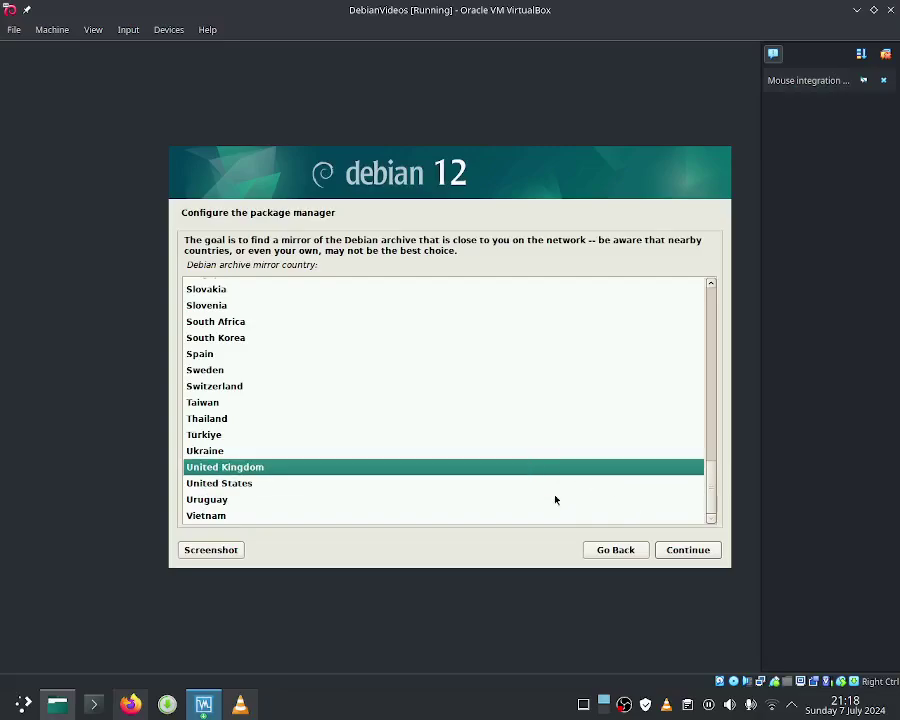
{"action": "left_click", "coordinate": [697, 551]}
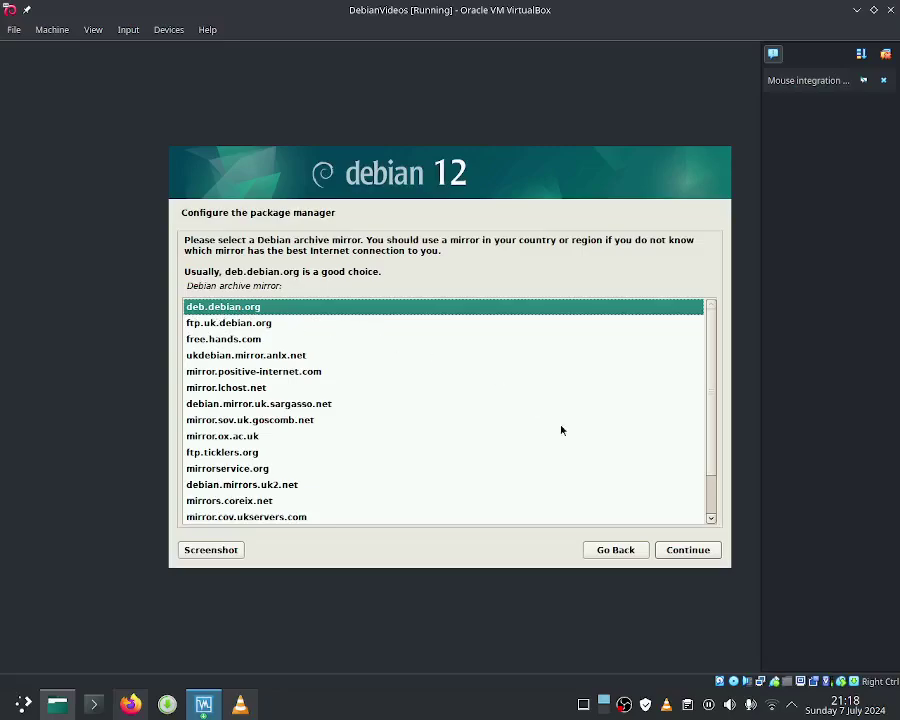
{"action": "left_click", "coordinate": [699, 556]}
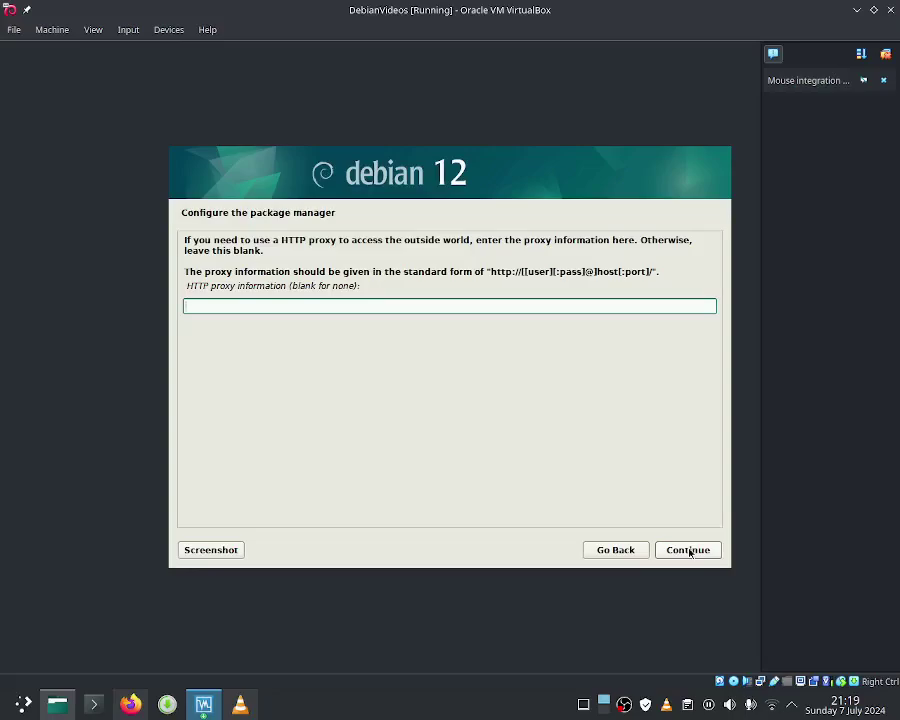
Step: Continue with no HTTP proxy, then stop the screen recording from its menu
{"action": "left_click", "coordinate": [689, 551]}
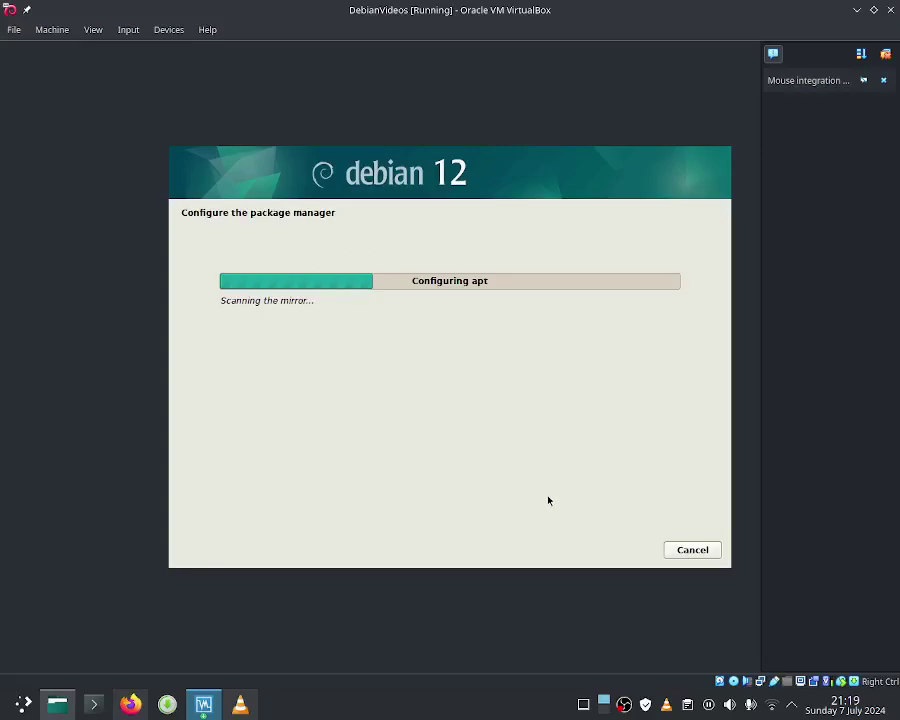
{"action": "right_click", "coordinate": [625, 705]}
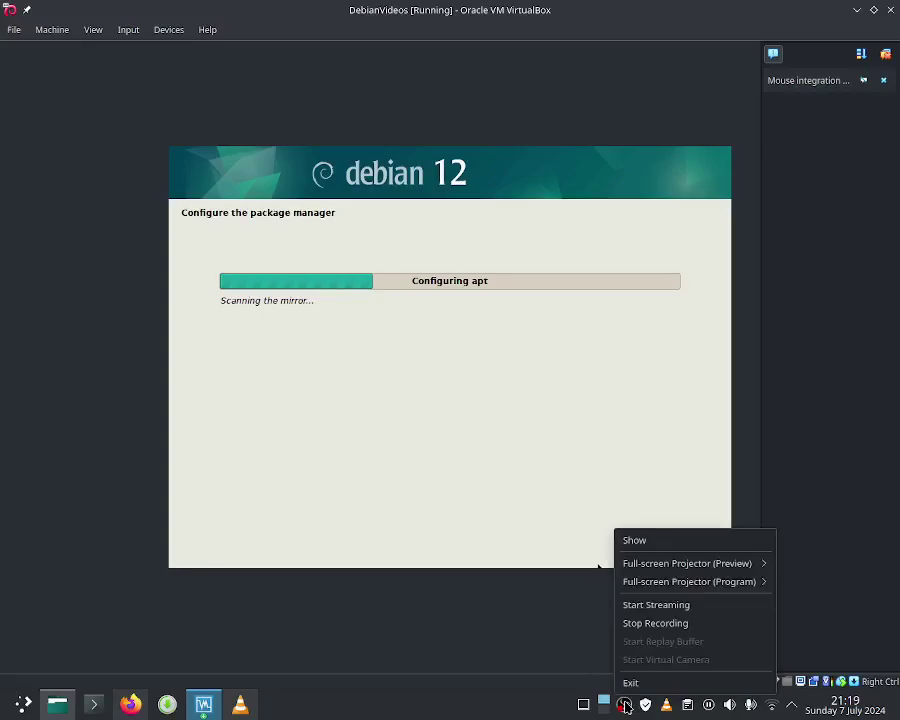
{"action": "left_click", "coordinate": [636, 623]}
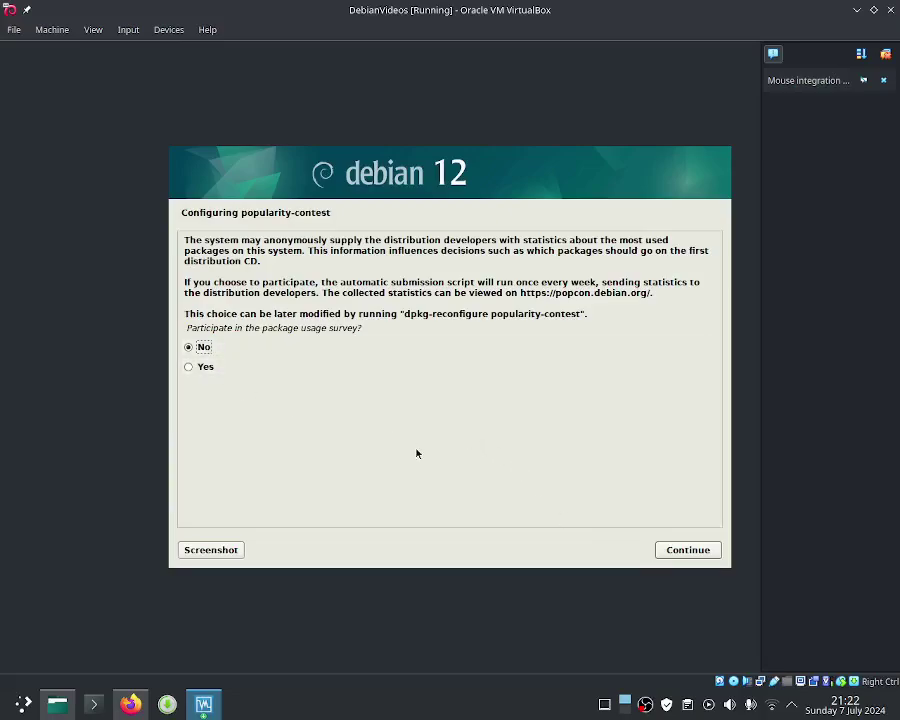
Step: Keep 'No' for the popularity-contest package usage survey and continue
{"action": "left_click", "coordinate": [690, 551]}
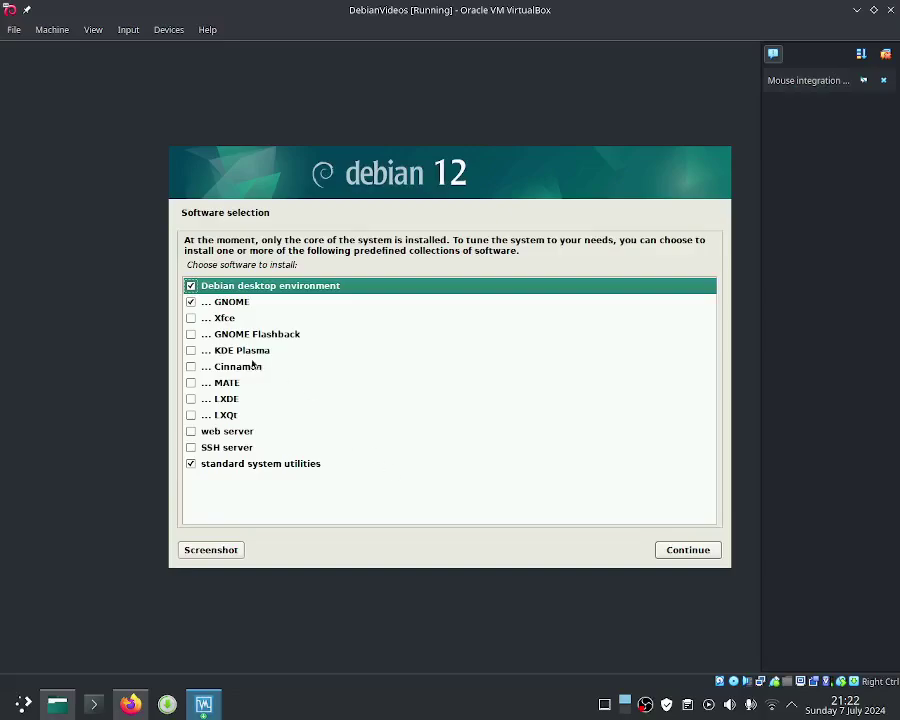
Step: Untick GNOME and tick MATE, leaving Cinnamon and KDE Plasma unticked, then continue
{"action": "left_click", "coordinate": [191, 302]}
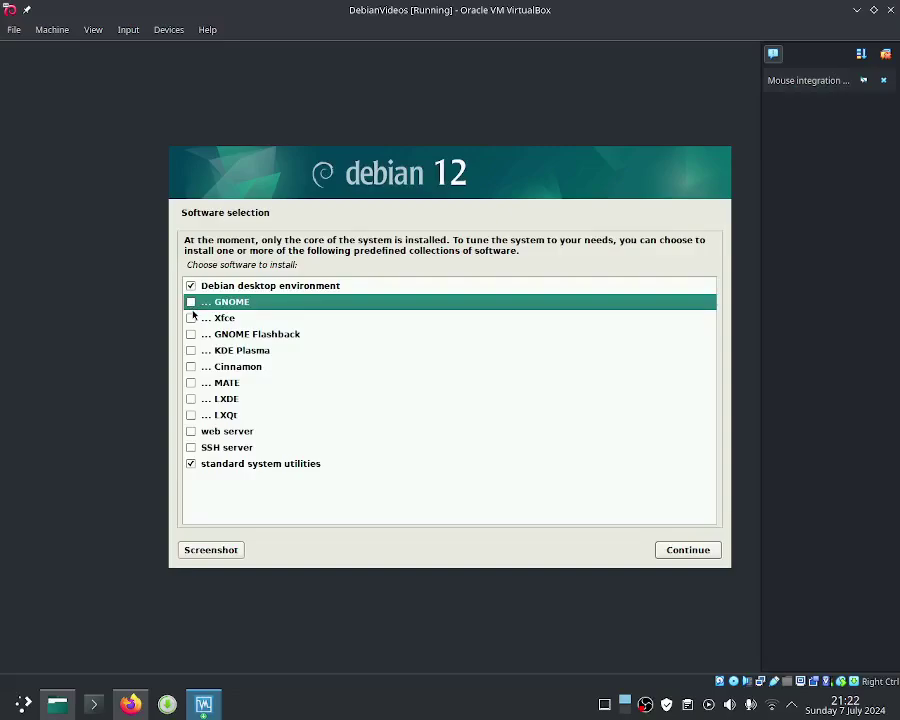
{"action": "left_click", "coordinate": [191, 383]}
{"action": "left_click", "coordinate": [191, 383]}
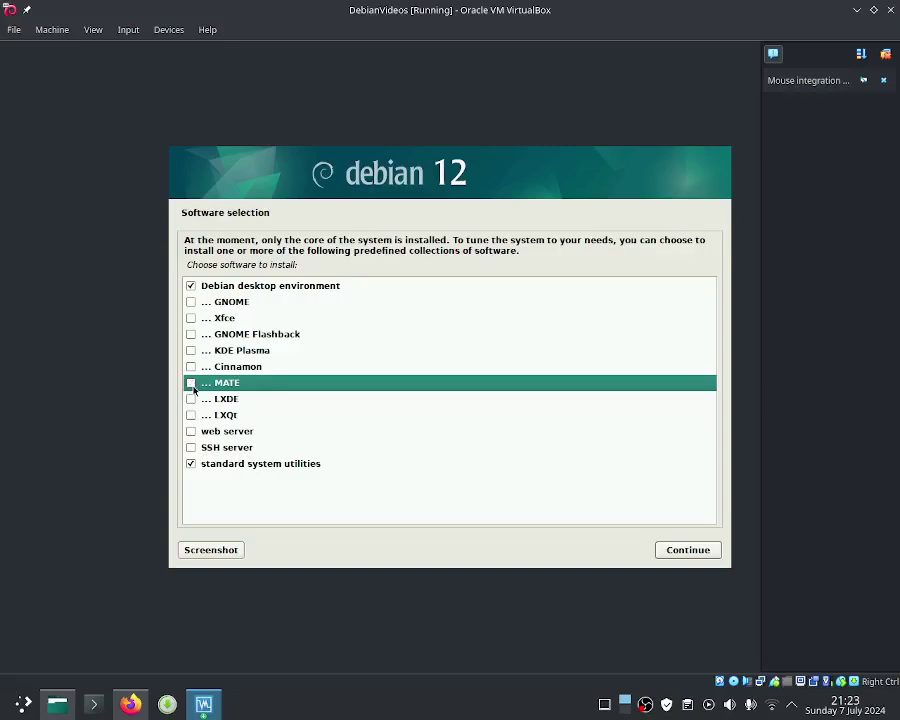
{"action": "left_click", "coordinate": [191, 383]}
{"action": "left_click", "coordinate": [191, 367]}
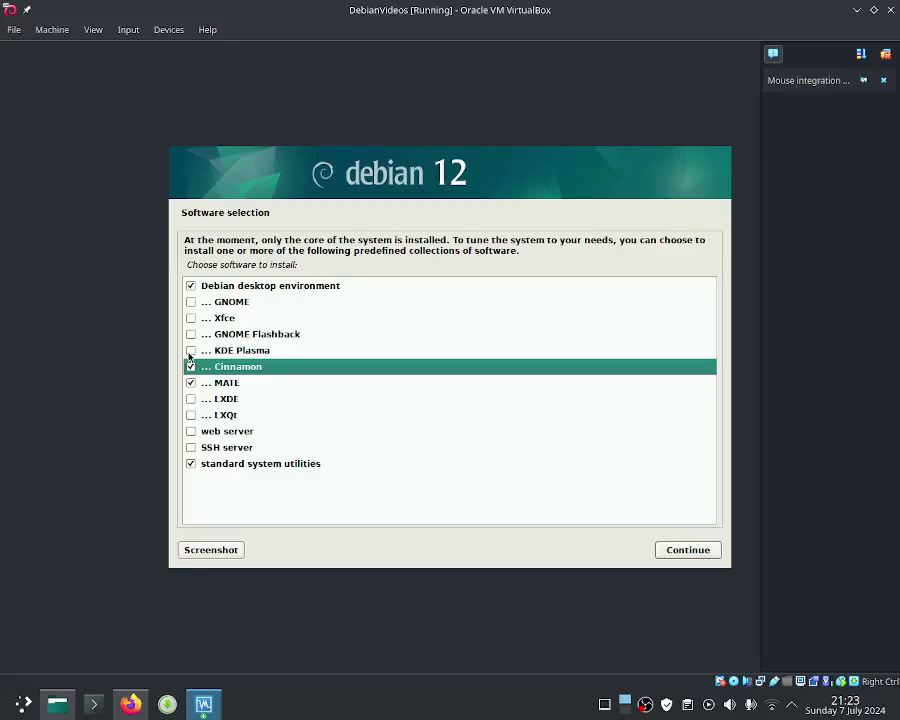
{"action": "left_click", "coordinate": [191, 350]}
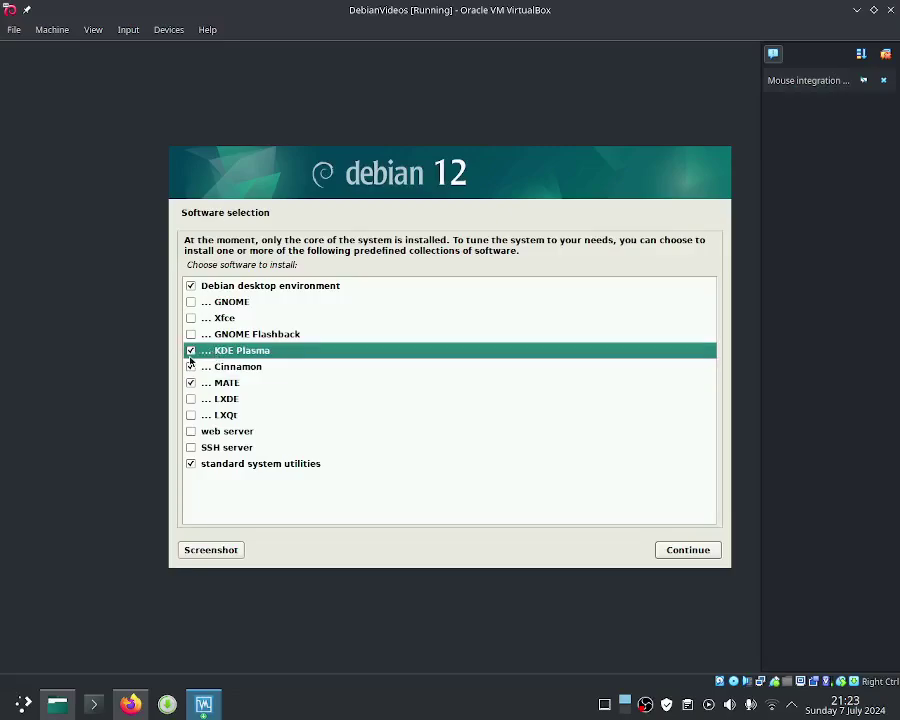
{"action": "left_click", "coordinate": [191, 351]}
{"action": "left_click", "coordinate": [193, 367]}
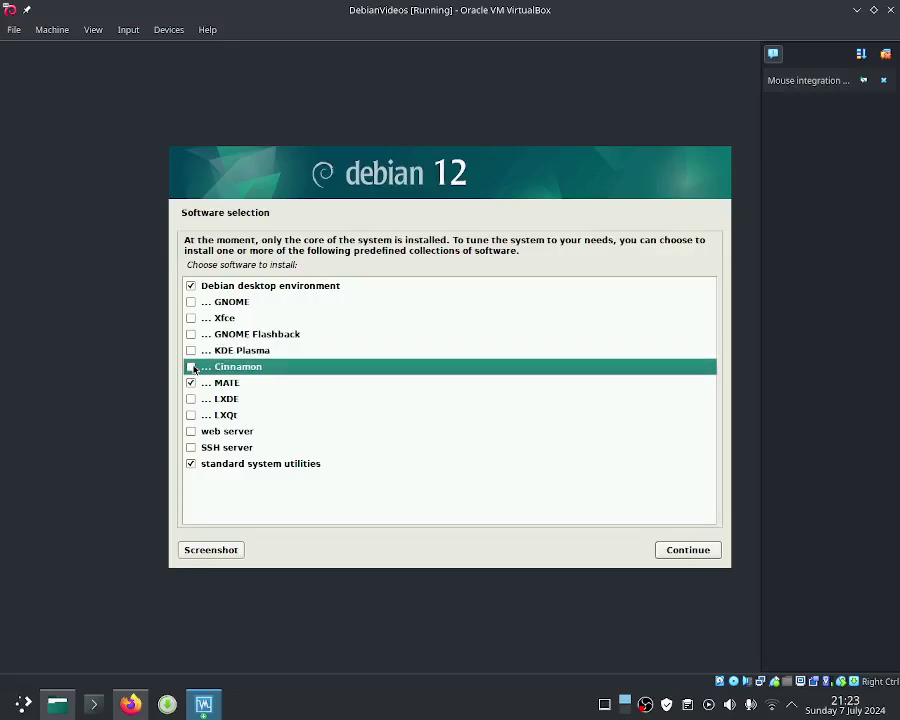
{"action": "left_click", "coordinate": [249, 384]}
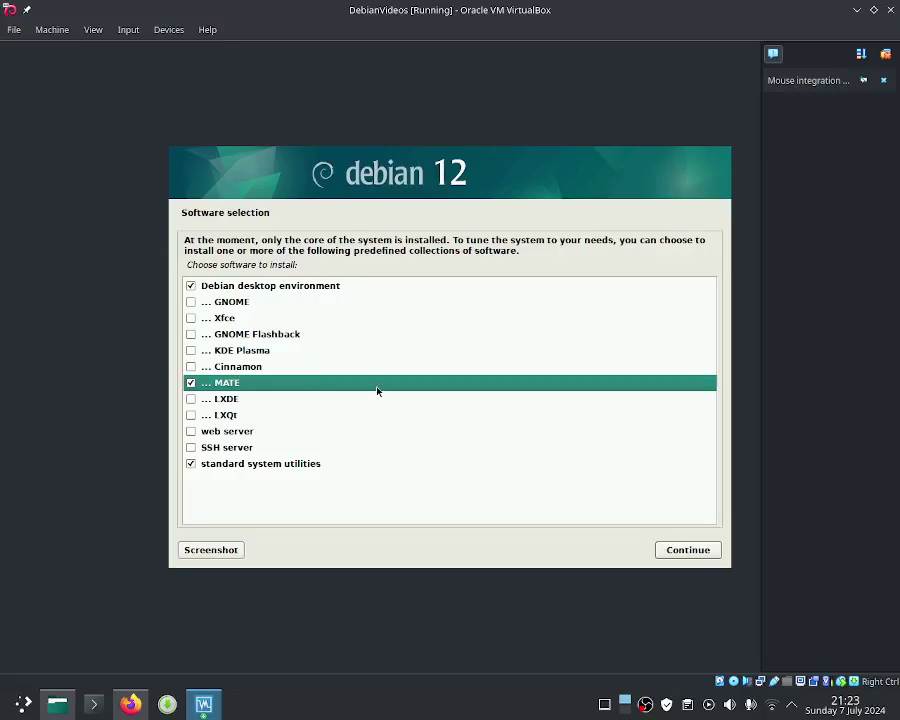
{"action": "left_click", "coordinate": [686, 550]}
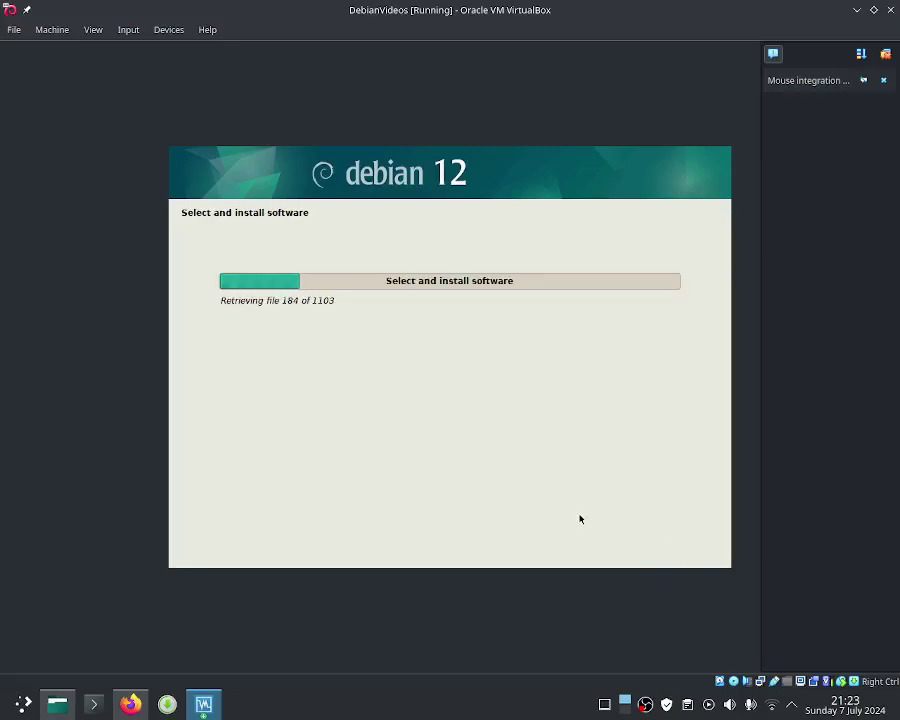
Step: Open the screen recorder's options while the software installation finishes
{"action": "right_click", "coordinate": [645, 704]}
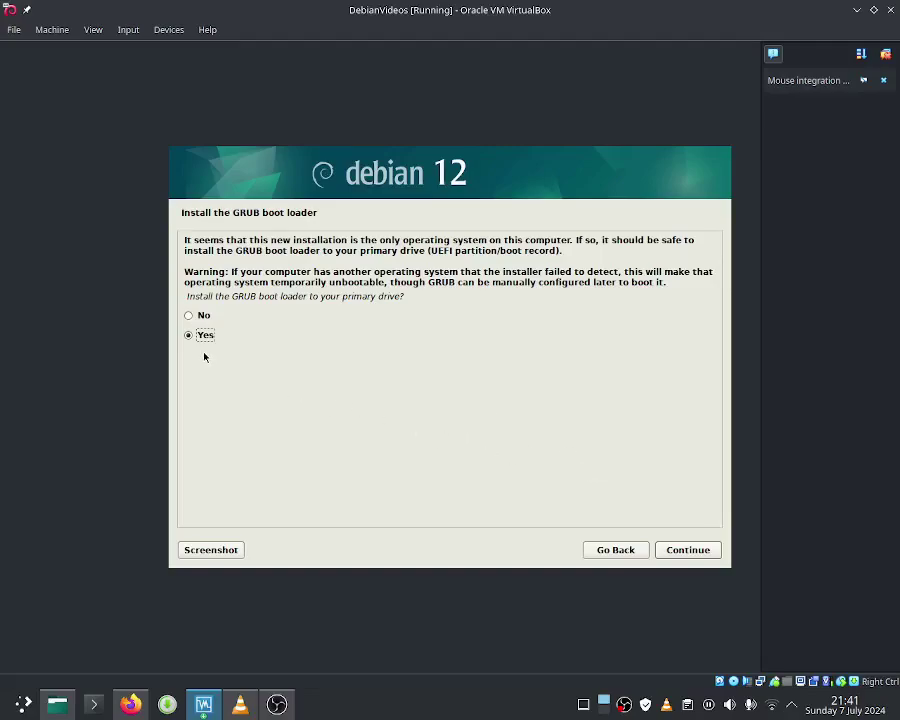
Step: Install the GRUB boot loader onto /dev/sda
{"action": "left_click", "coordinate": [688, 550]}
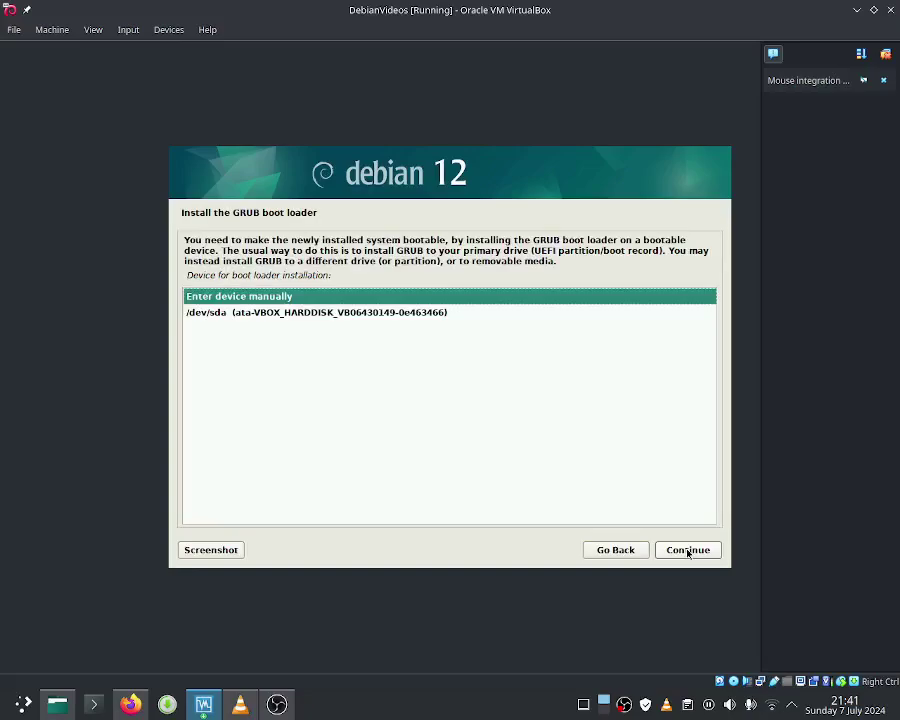
{"action": "left_click", "coordinate": [291, 313]}
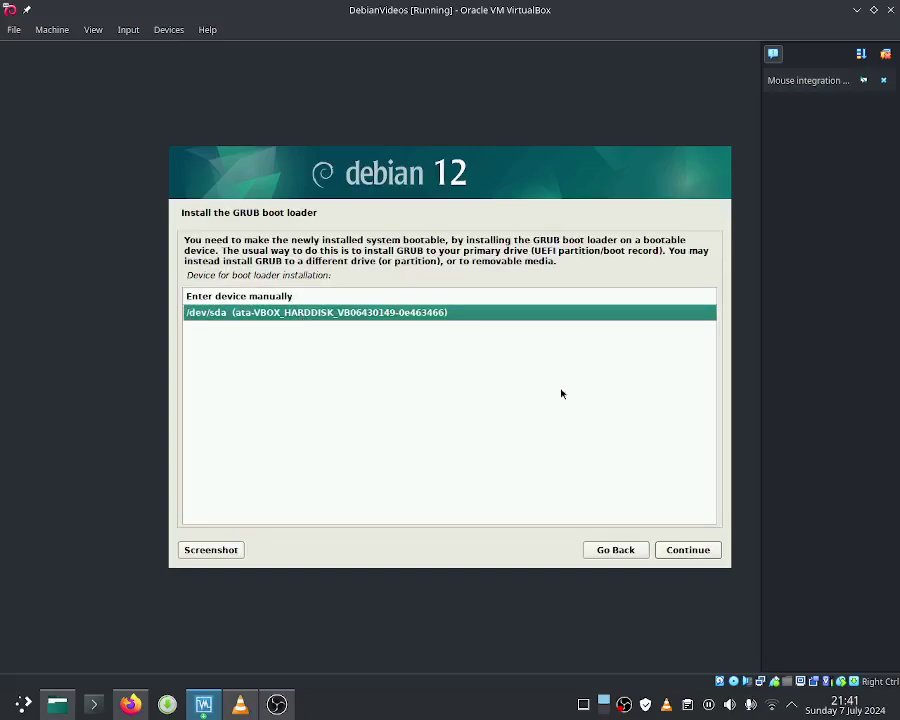
{"action": "left_click", "coordinate": [688, 550]}
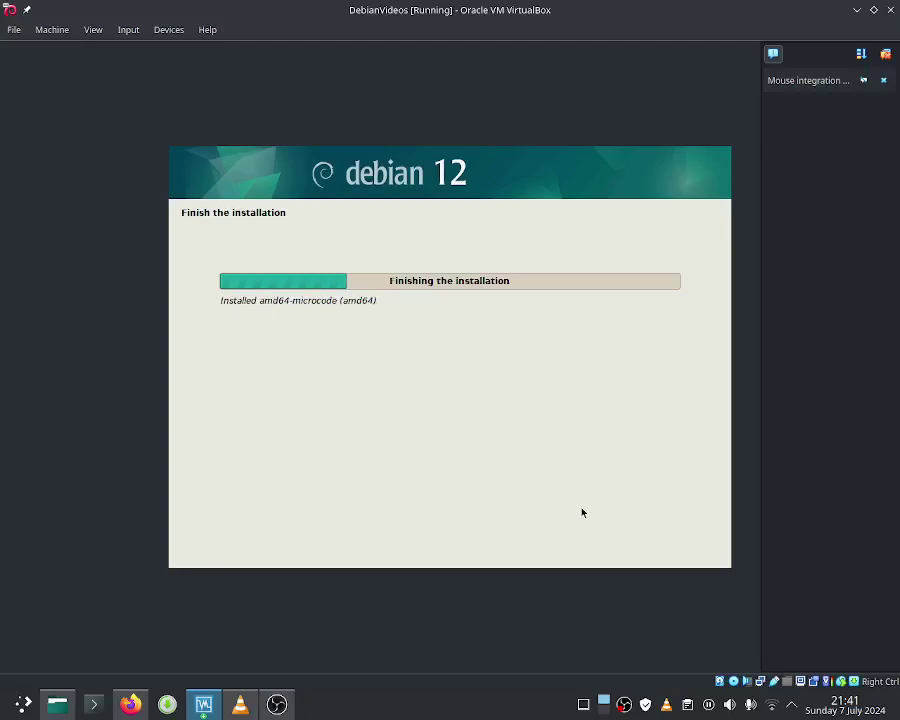
Step: Stop the screen recording, then power off the Debian VM with 'Power off the machine'
{"action": "right_click", "coordinate": [624, 704]}
{"action": "left_click", "coordinate": [653, 623]}
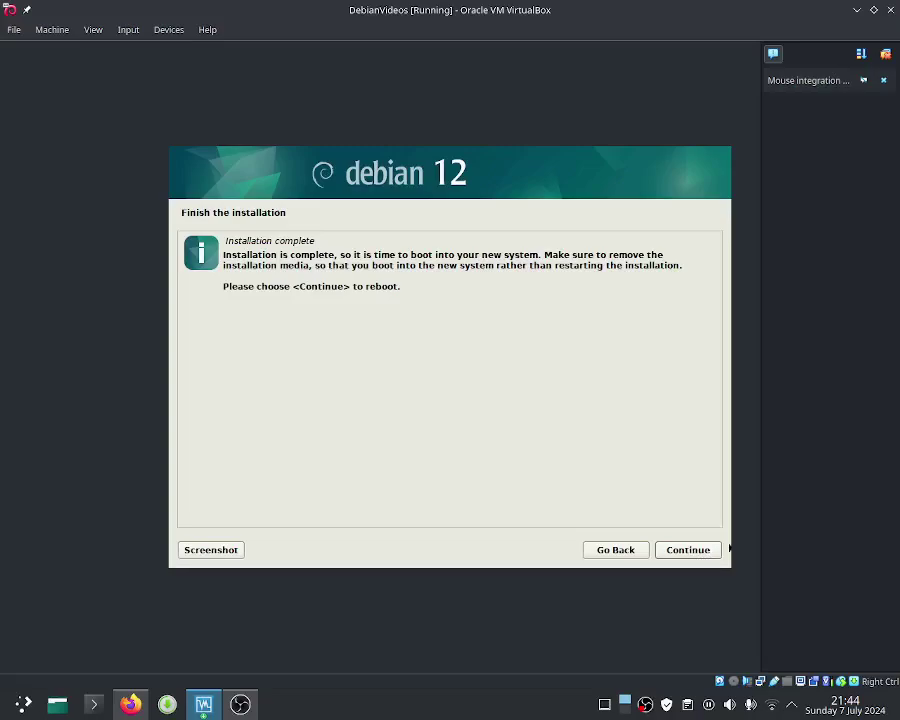
{"action": "left_click", "coordinate": [890, 10]}
{"action": "left_click", "coordinate": [492, 346]}
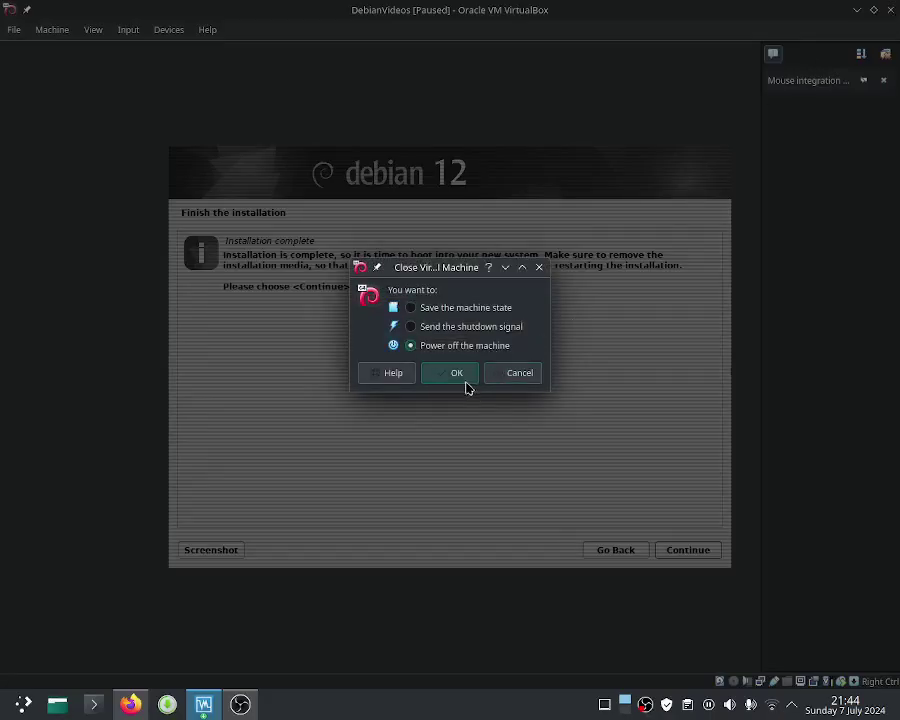
{"action": "left_click", "coordinate": [462, 378]}
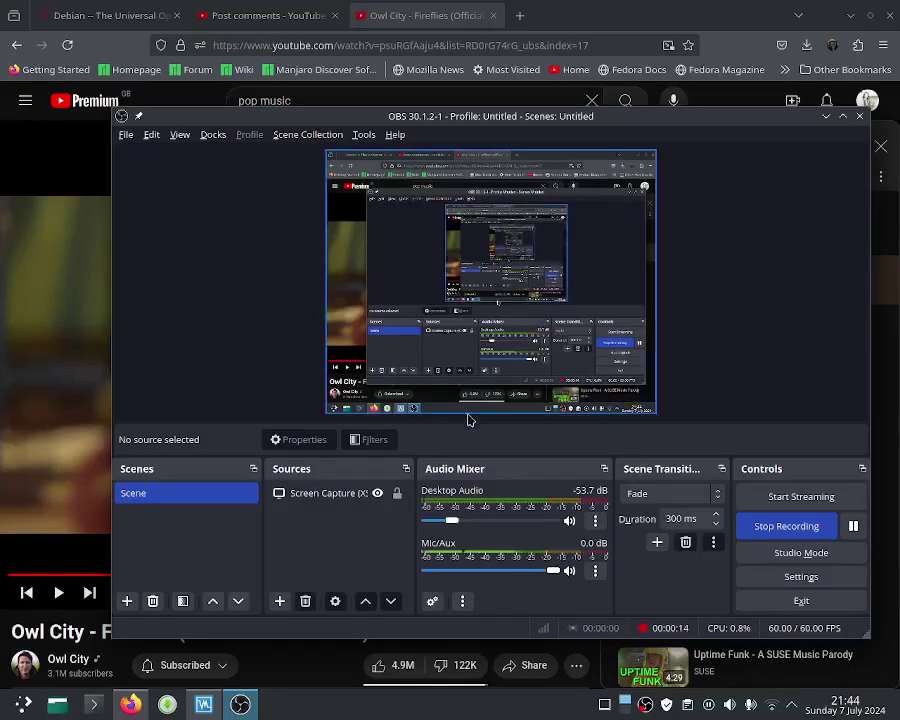
Step: Check DebianVideos.vdi in the DebianVideos Storage settings, confirm with OK, and start the machine
{"action": "left_click", "coordinate": [202, 704]}
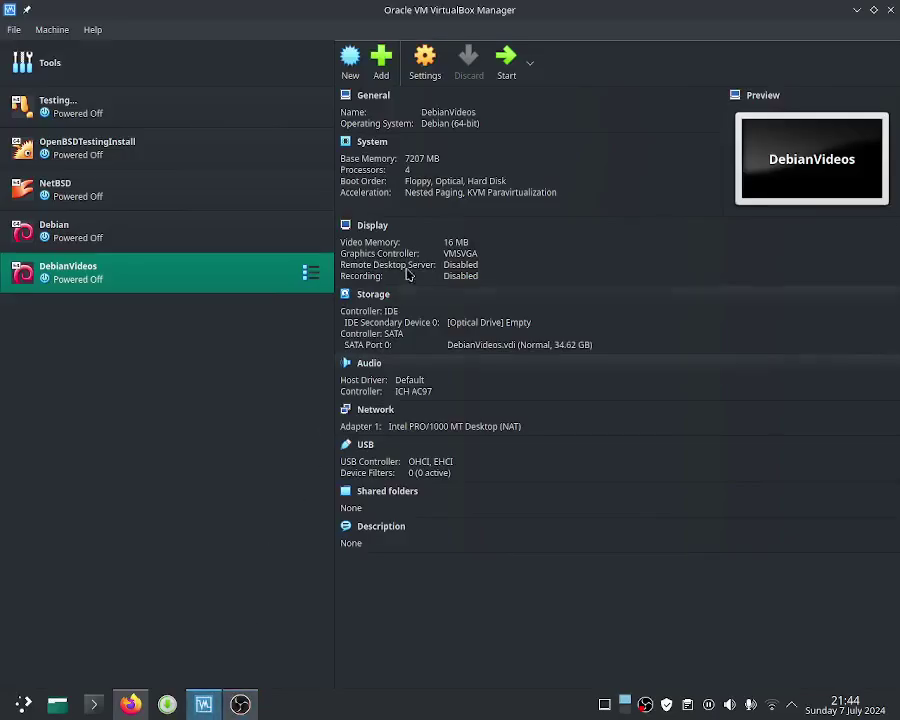
{"action": "left_click", "coordinate": [425, 78]}
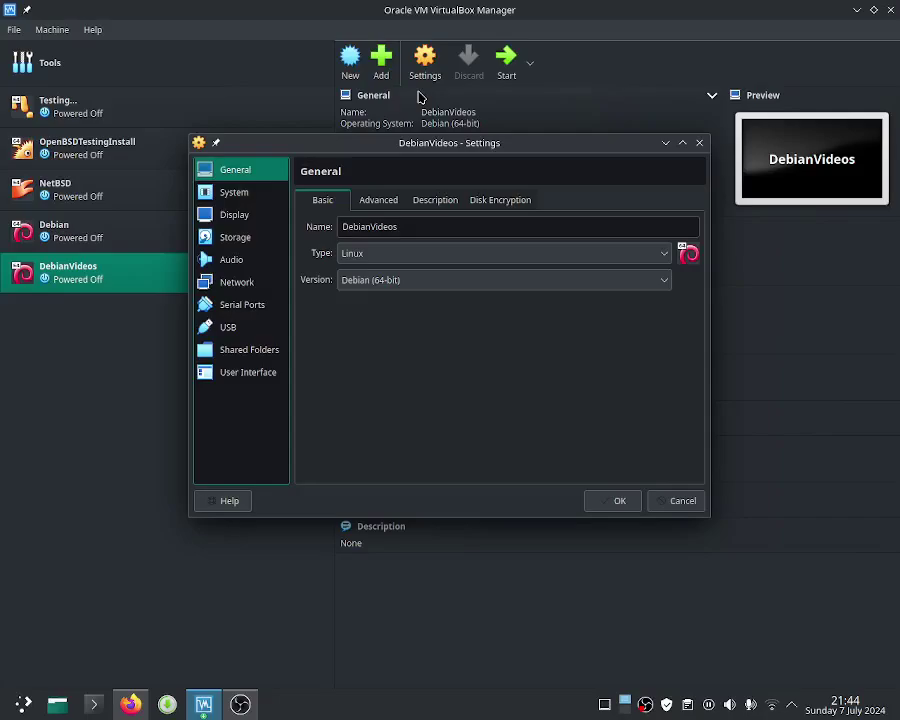
{"action": "left_click", "coordinate": [276, 241]}
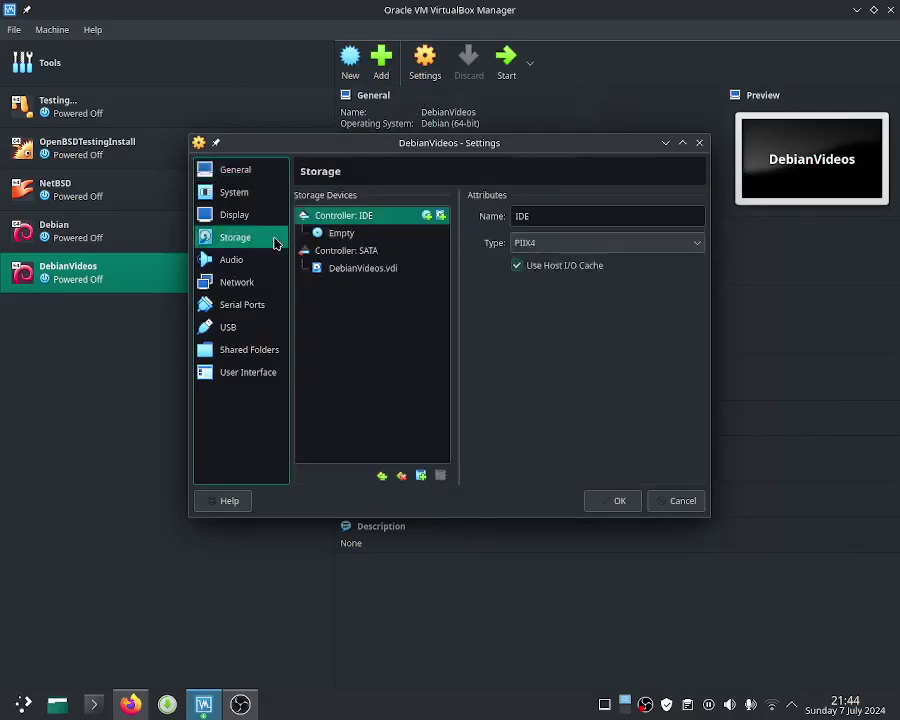
{"action": "left_click", "coordinate": [361, 269]}
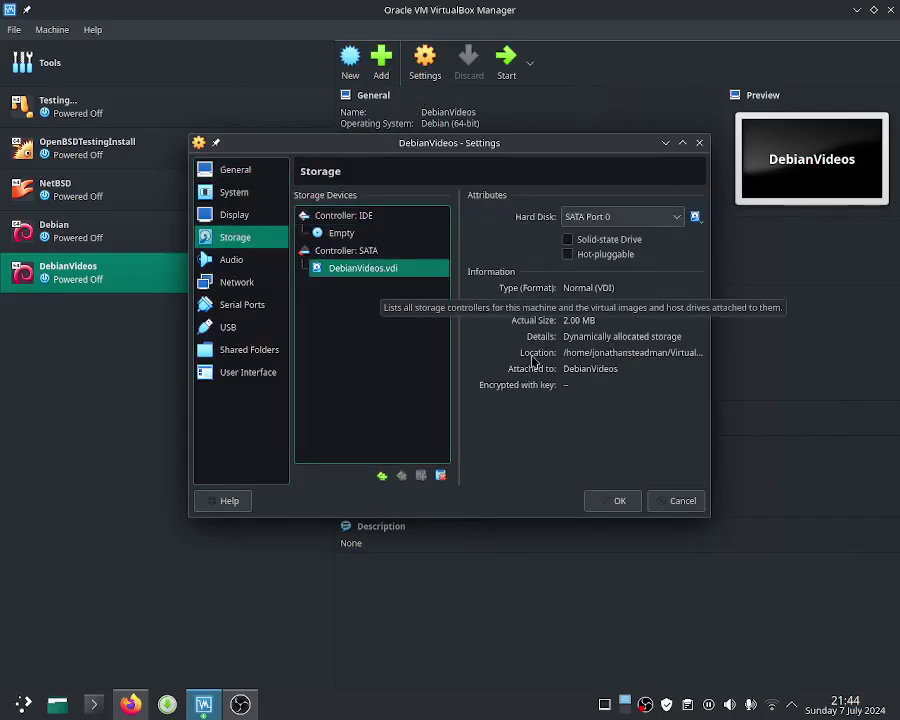
{"action": "left_click", "coordinate": [617, 504]}
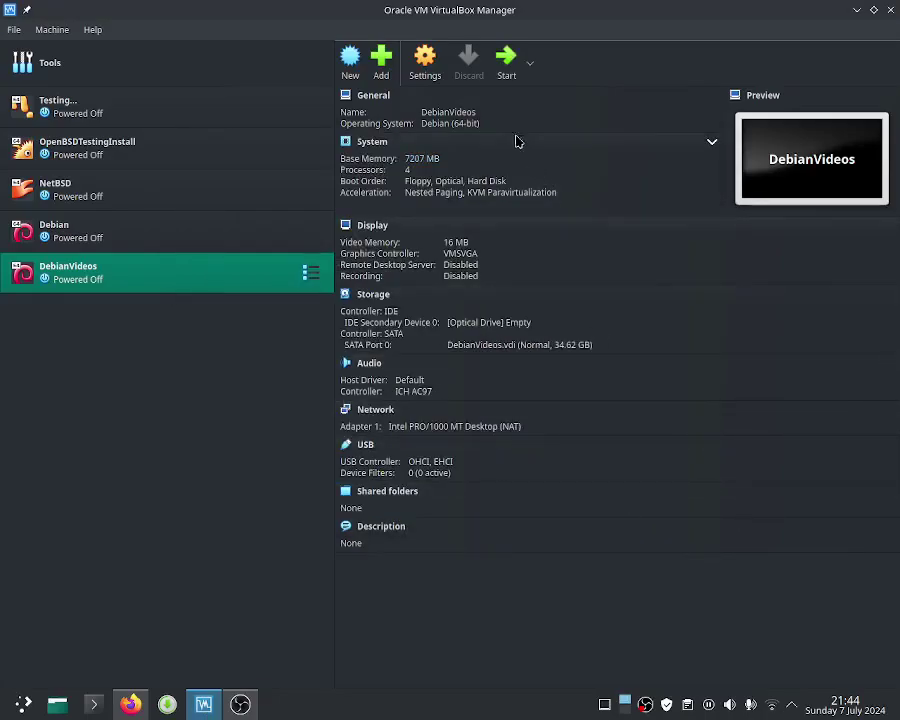
{"action": "left_click", "coordinate": [505, 68]}
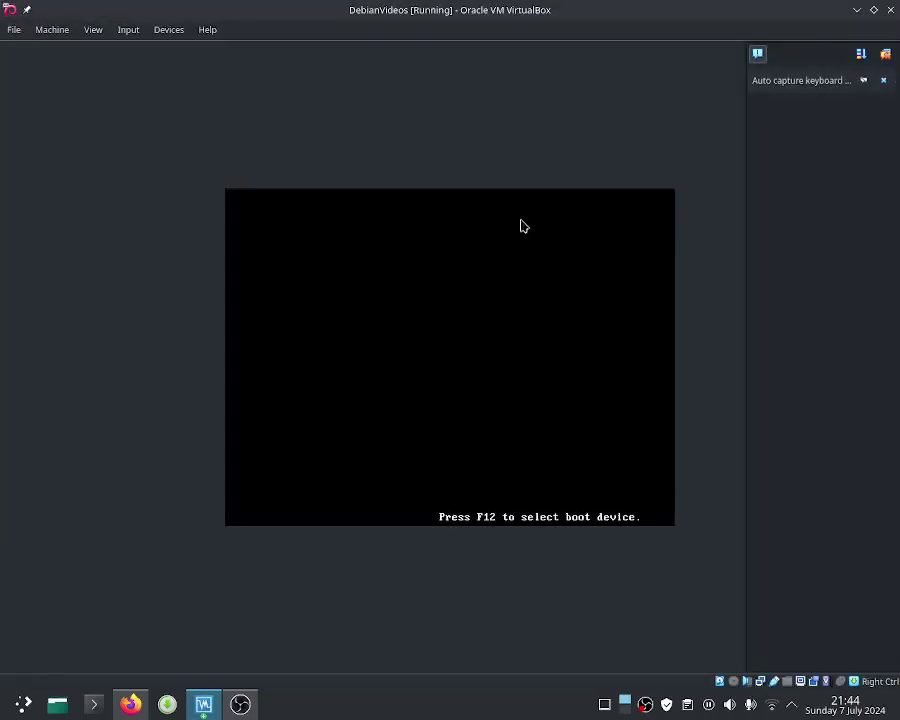
Step: Dismiss the keyboard capture notice and boot 'Debian GNU/Linux' from the GRUB menu
{"action": "left_click", "coordinate": [876, 80]}
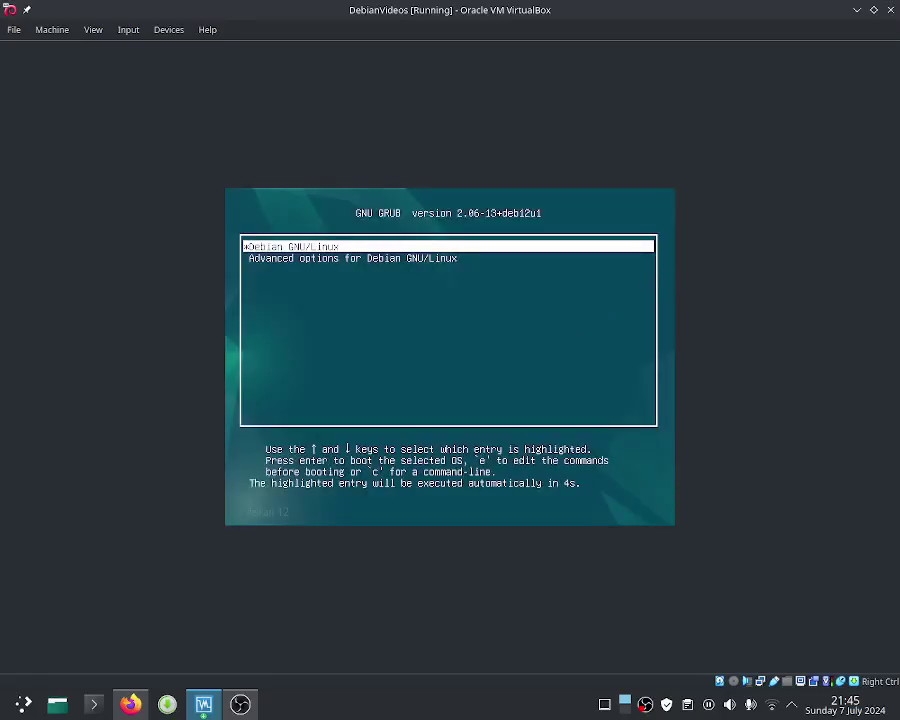
{"action": "key", "text": "Return"}
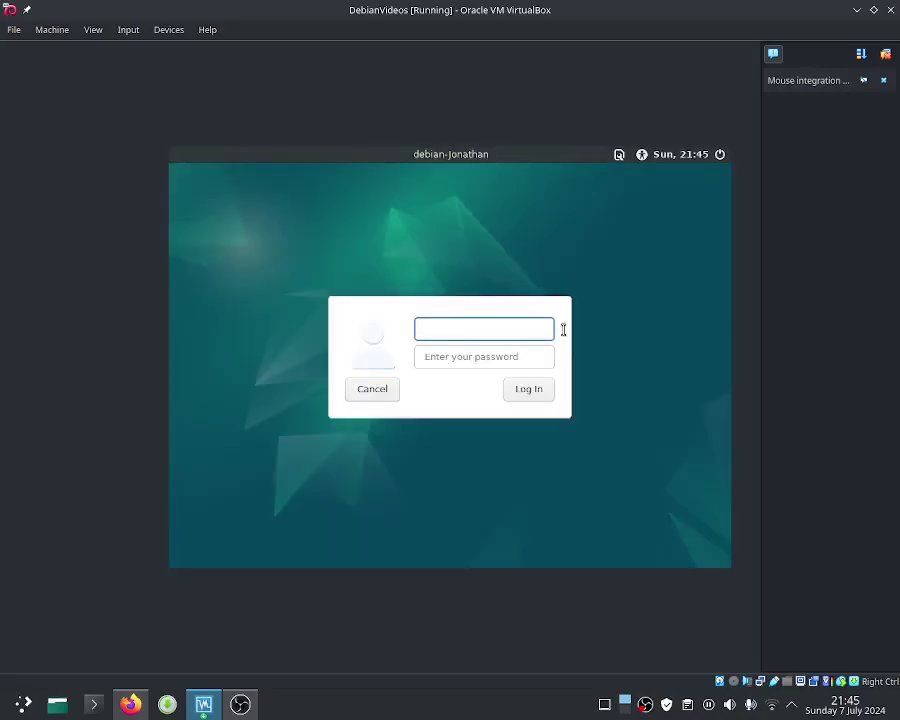
Step: Log in to the Debian guest with the user's username and password
{"action": "left_click", "coordinate": [498, 352]}
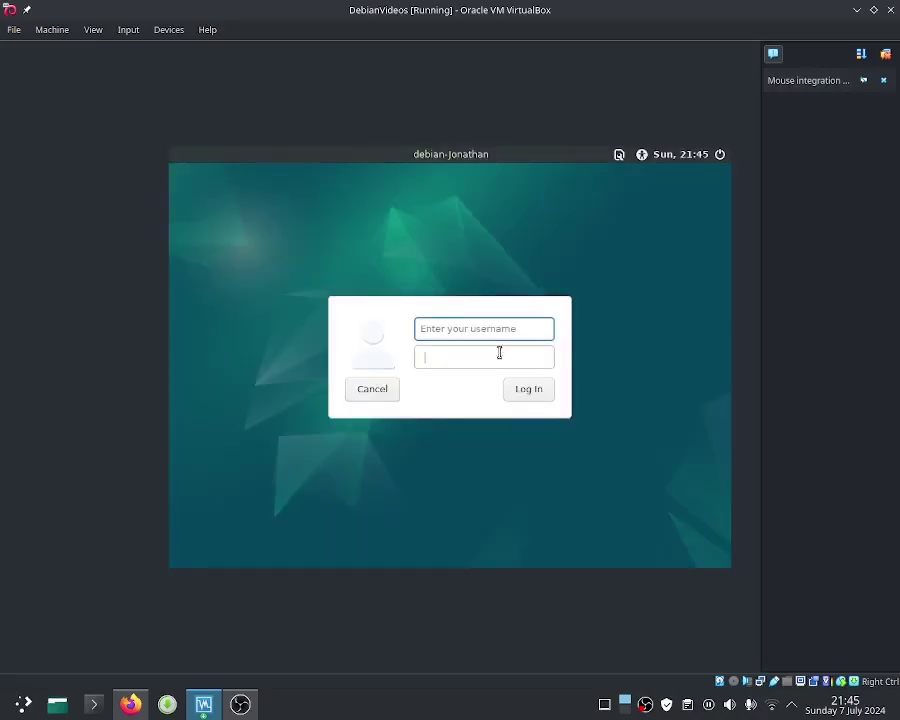
{"action": "left_click", "coordinate": [502, 329]}
{"action": "type", "text": "jo"}
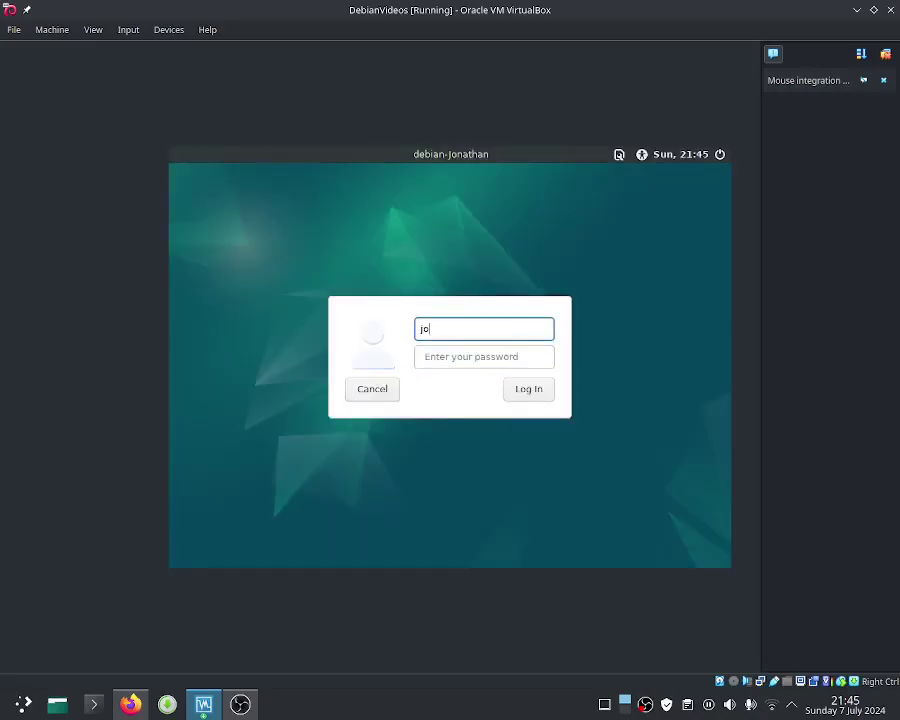
{"action": "type", "text": "nathansteadman"}
{"action": "left_click", "coordinate": [490, 348]}
{"action": "type", "text": "***"}
{"action": "key", "text": "Return"}
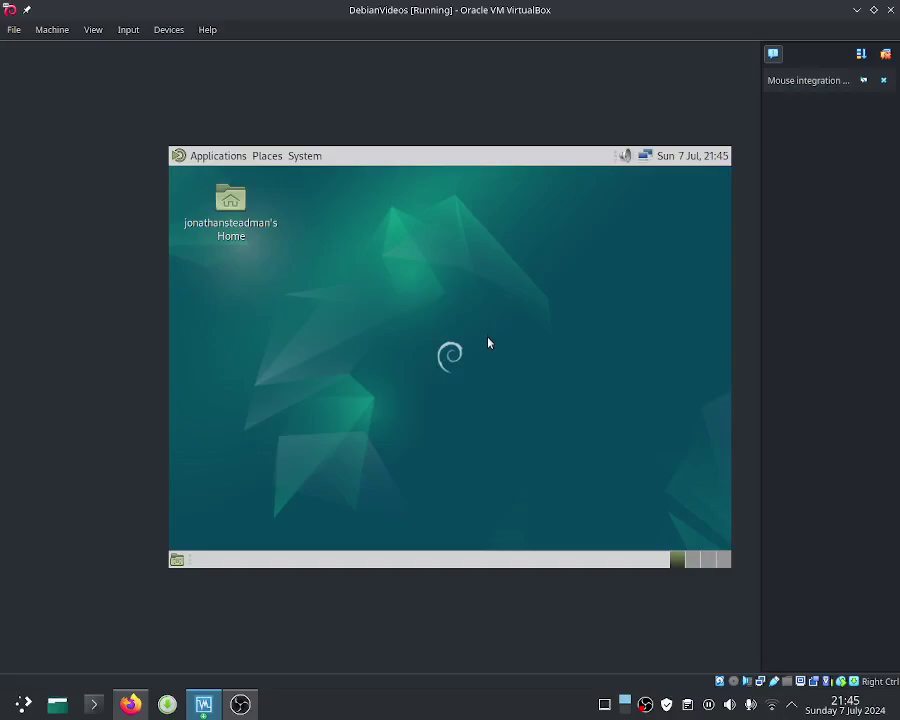
Step: Launch MATE Terminal from Applications > System Tools in the guest's top panel
{"action": "left_click", "coordinate": [243, 160]}
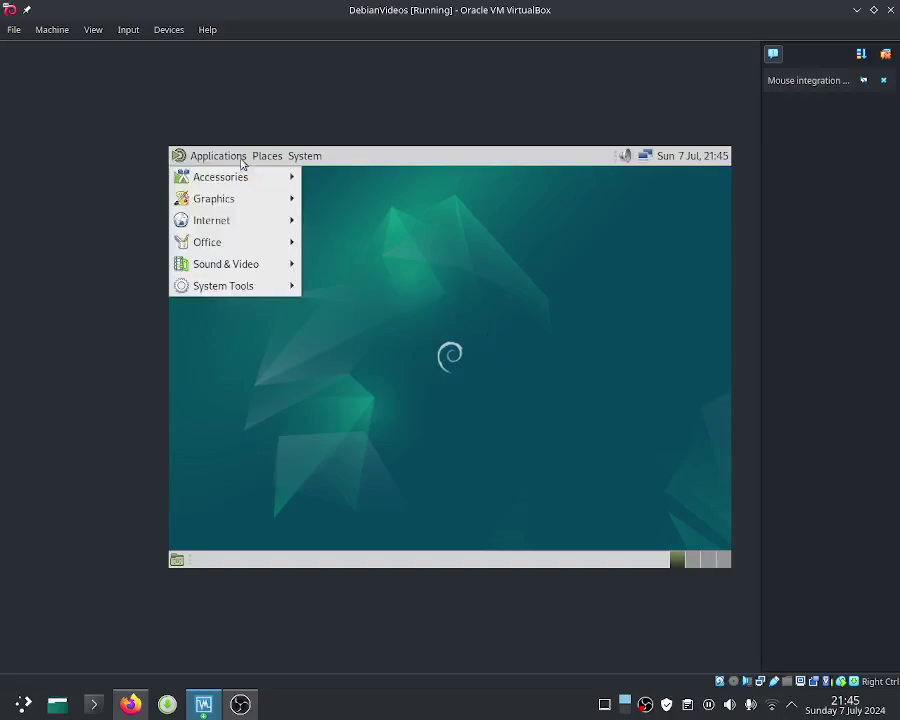
{"action": "mouse_move", "coordinate": [260, 160]}
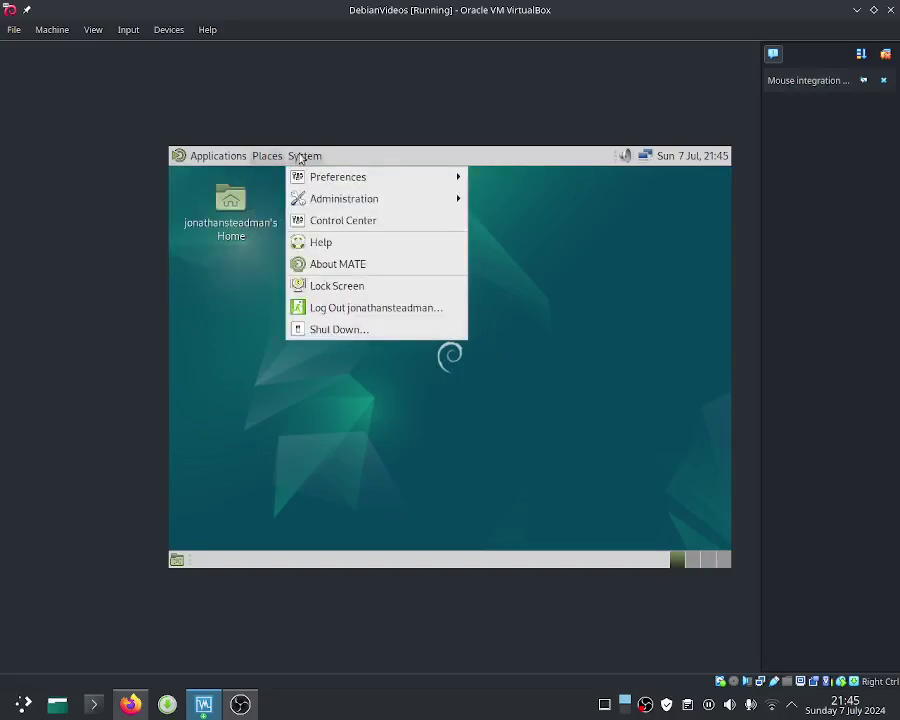
{"action": "mouse_move", "coordinate": [215, 158]}
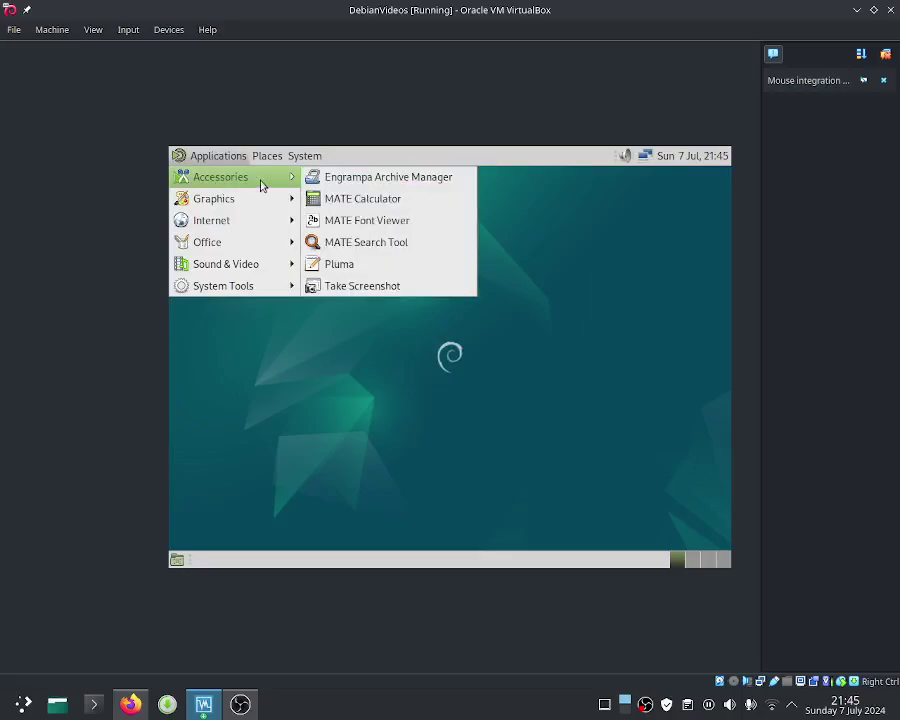
{"action": "mouse_move", "coordinate": [264, 287]}
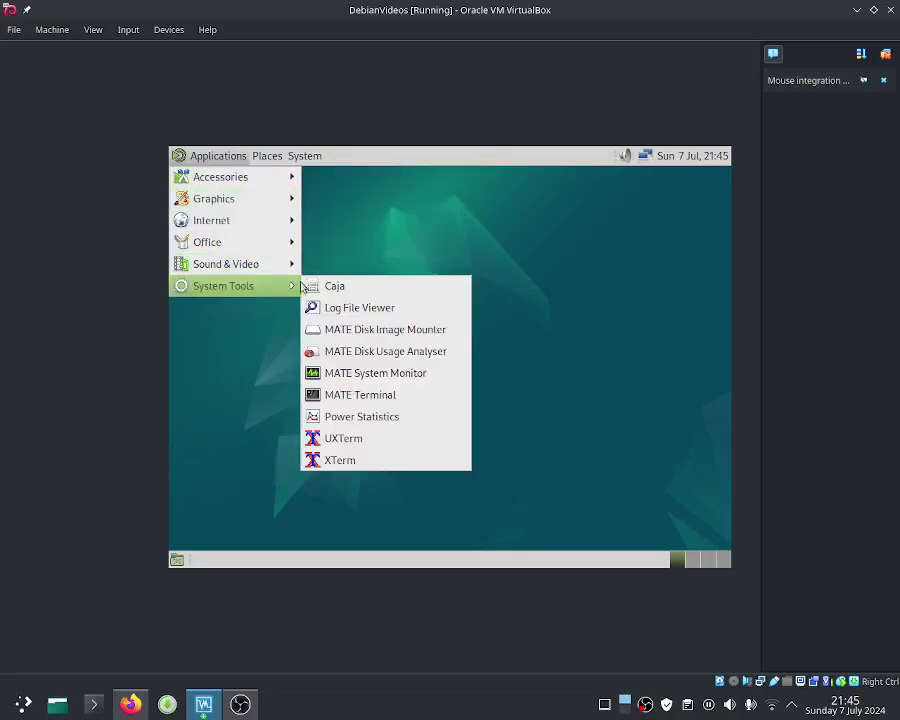
{"action": "left_click", "coordinate": [371, 400]}
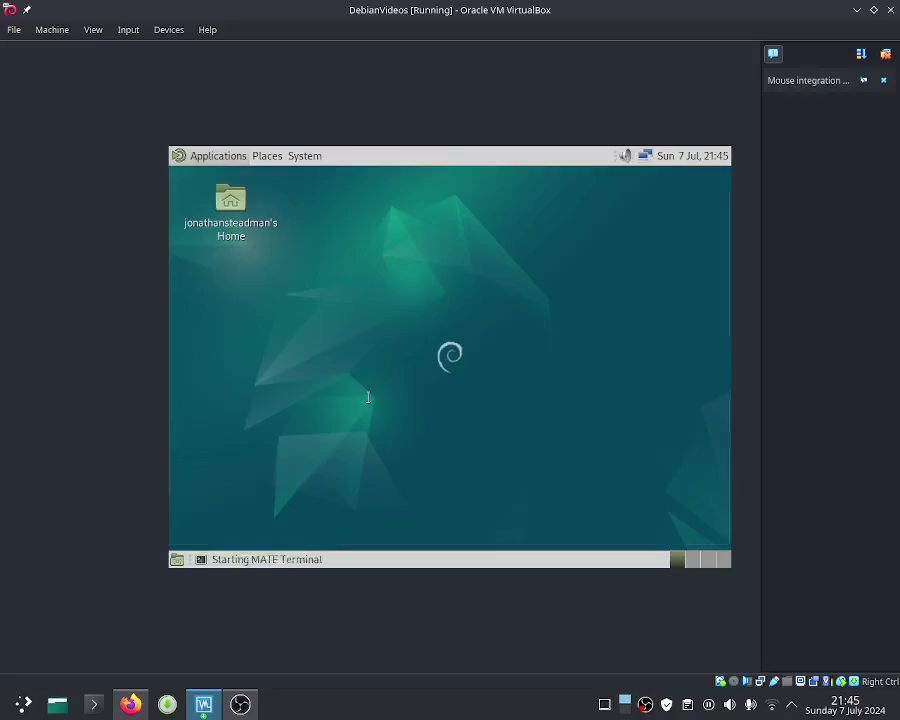
Step: Run 'sudo apt update', enter the password, and rerun the update as root until packages are up to date
{"action": "type", "text": "su"}
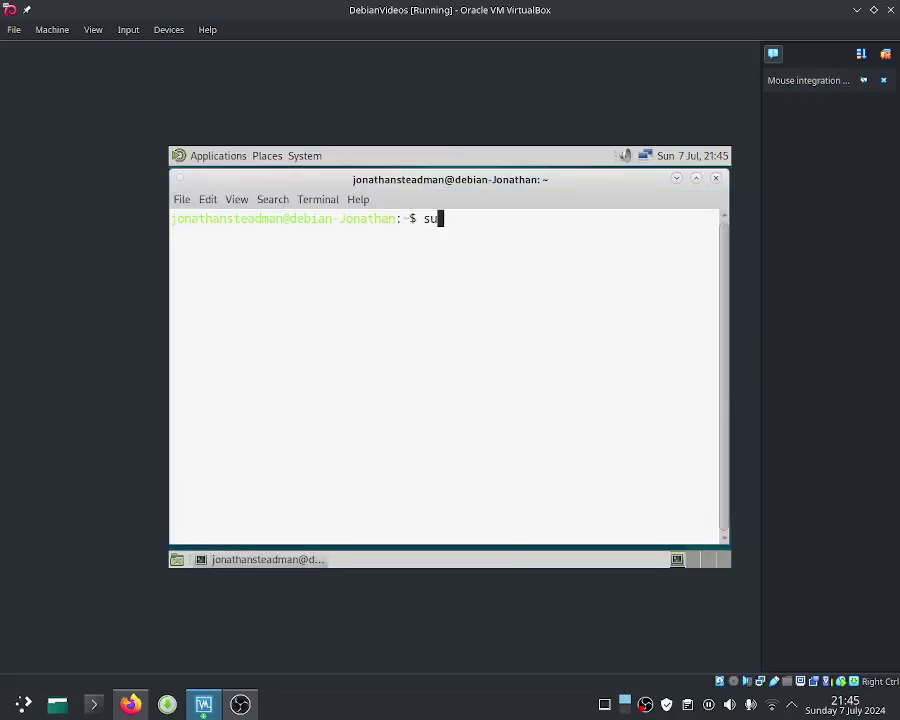
{"action": "type", "text": "do apt update"}
{"action": "key", "text": "Return"}
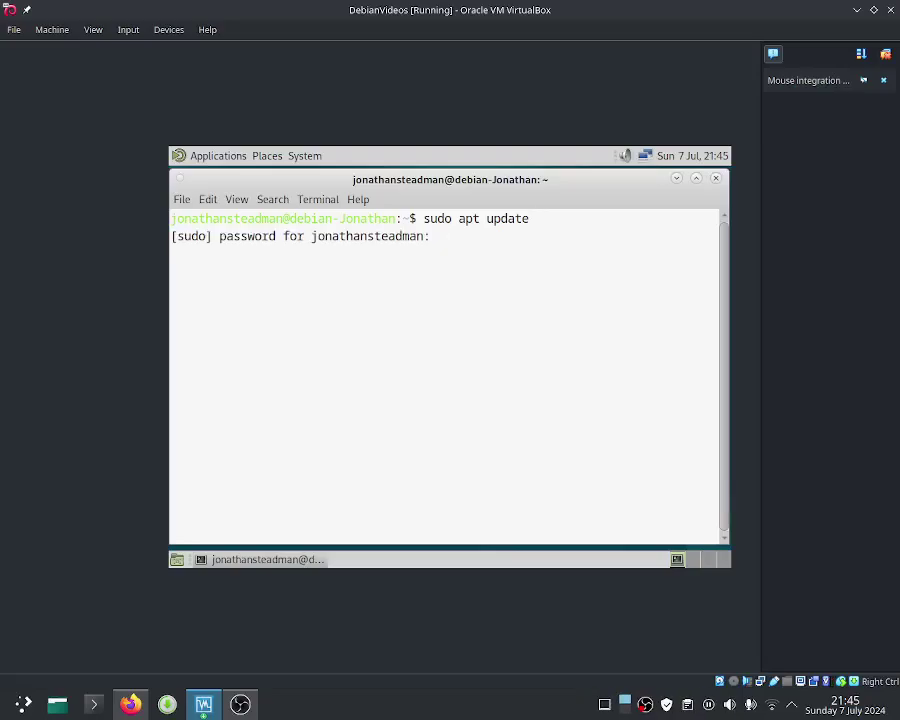
{"action": "key", "text": "Return"}
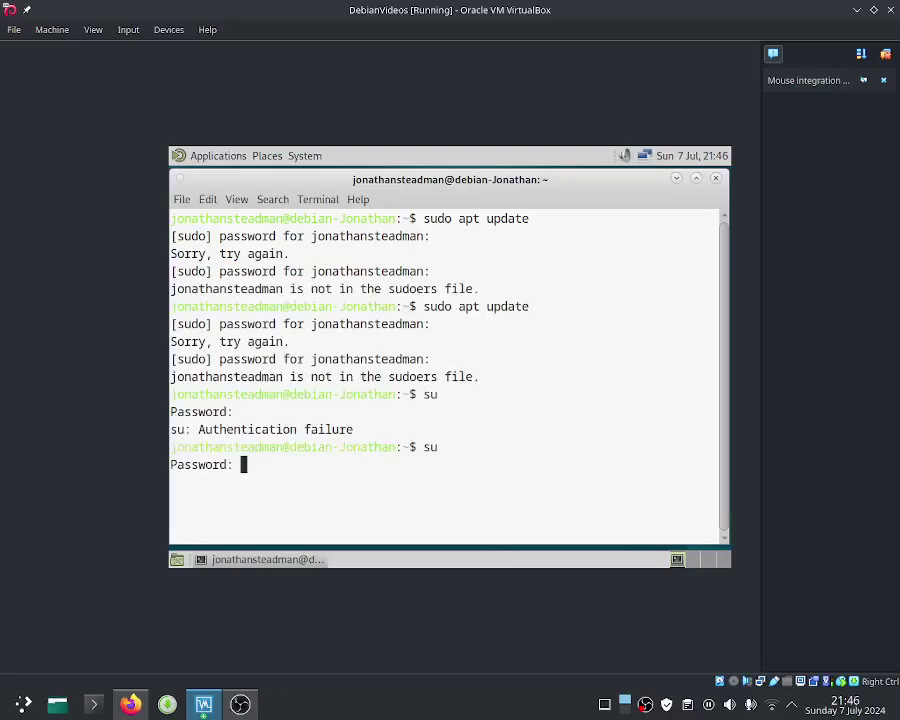
{"action": "key", "text": "Return"}
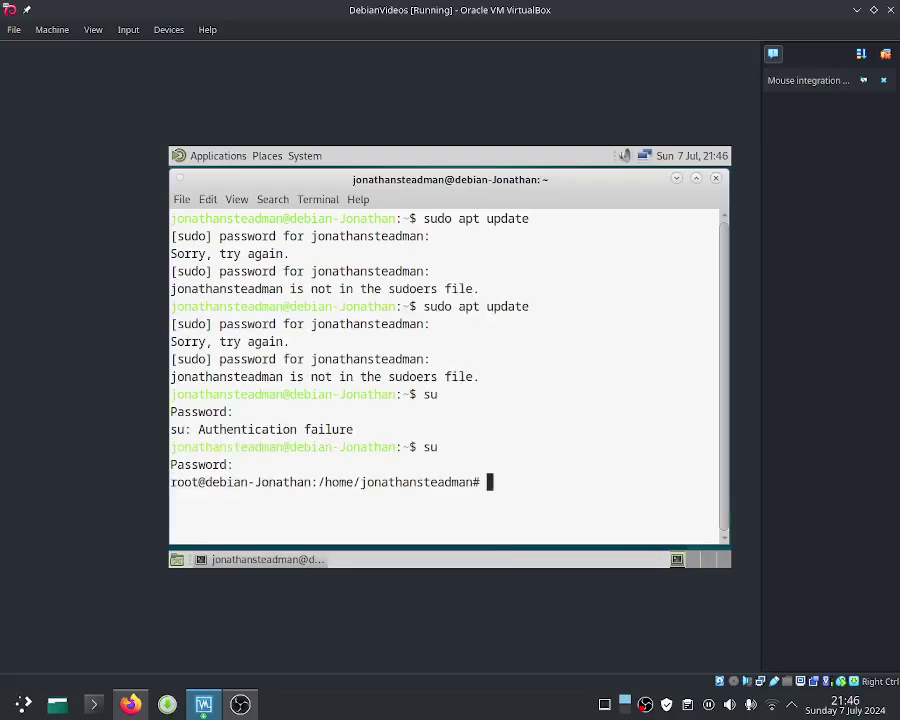
{"action": "type", "text": "sudo"}
{"action": "type", "text": " apt yp"}
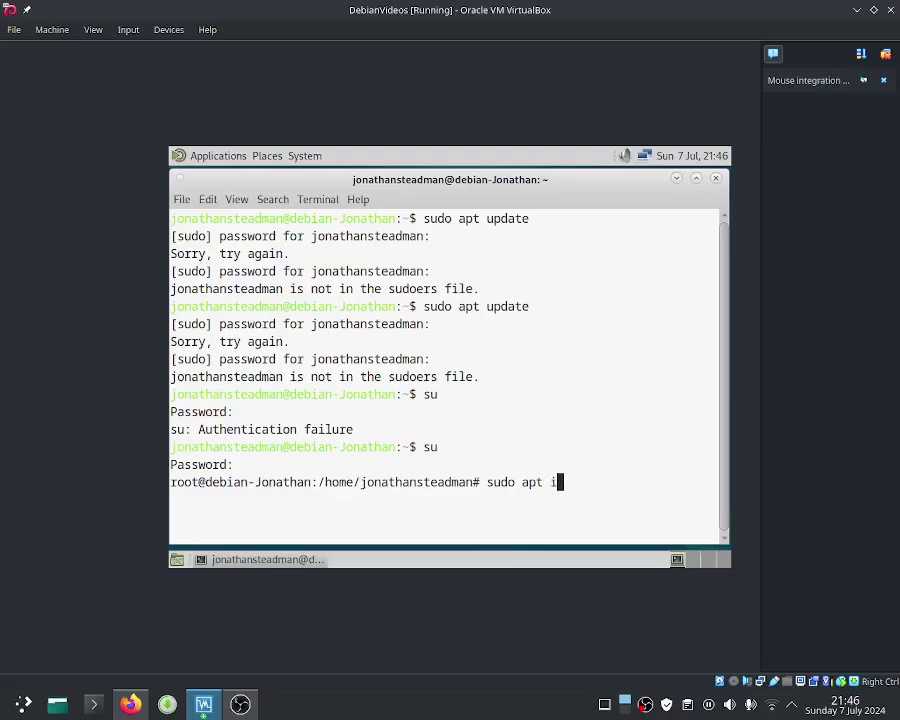
{"action": "key", "text": "BackSpace"}
{"action": "key", "text": "BackSpace"}
{"action": "type", "text": "update"}
{"action": "key", "text": "Return"}
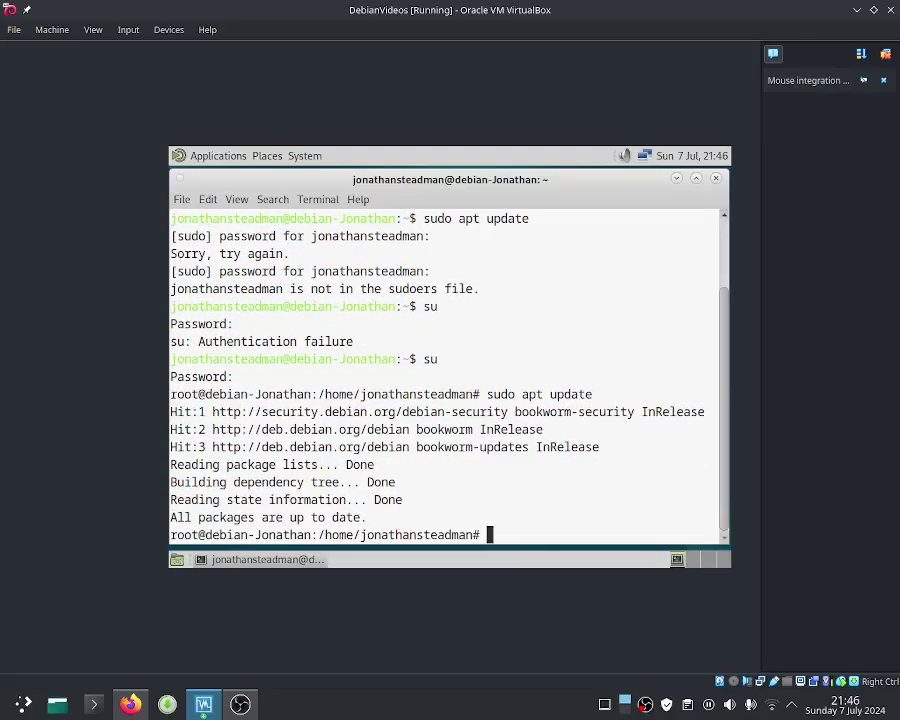
{"action": "double_click", "coordinate": [356, 517]}
{"action": "left_click", "coordinate": [356, 517]}
Step: Try running neofetch, then the mistyped 'sudo install neofetch' command
{"action": "type", "text": "neofetch"}
{"action": "key", "text": "Return"}
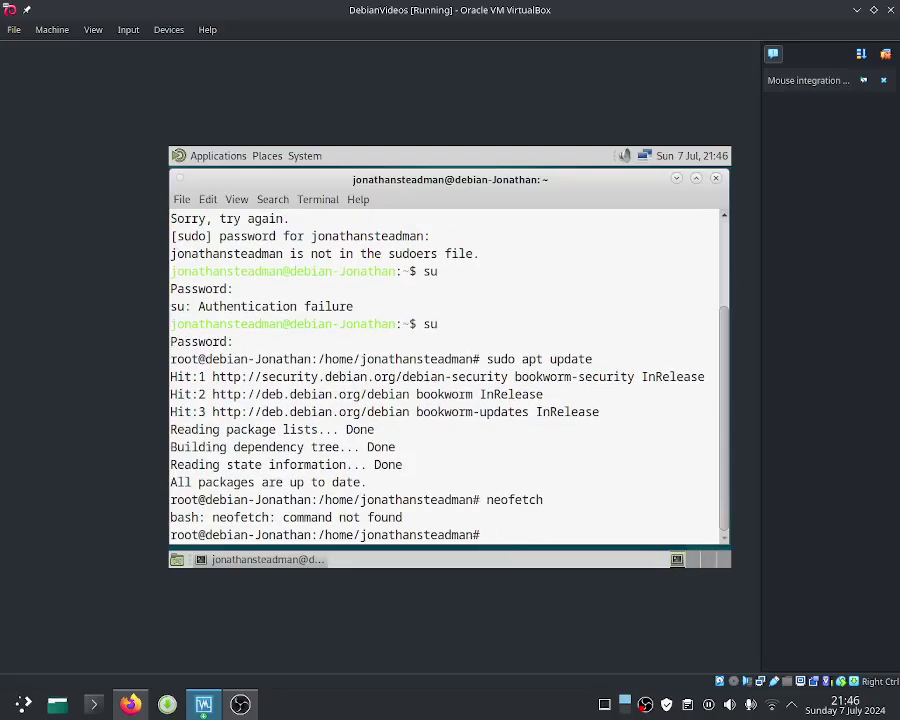
{"action": "type", "text": "sud"}
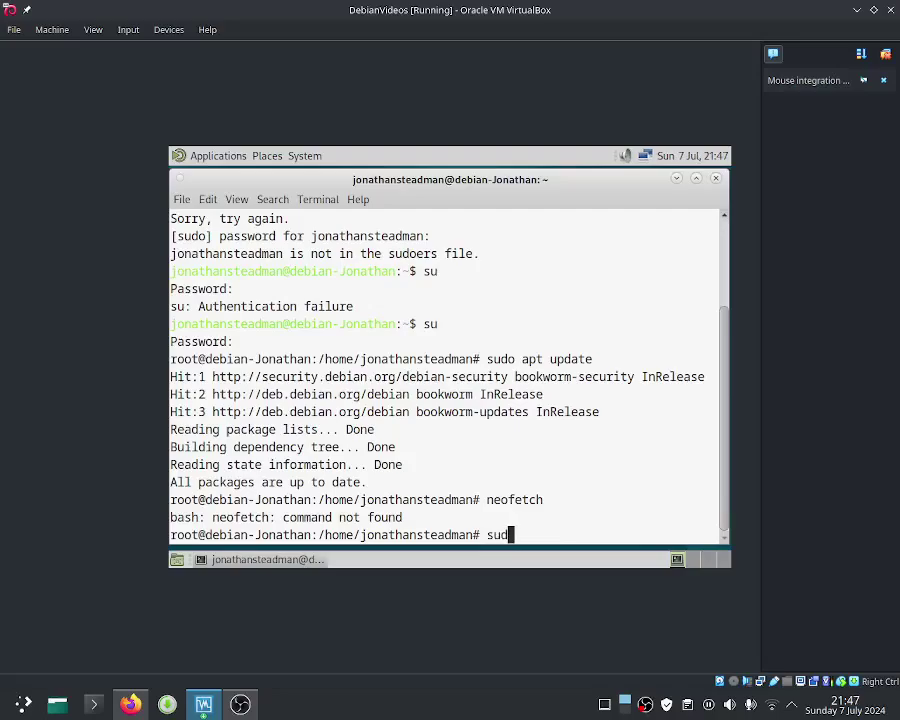
{"action": "type", "text": "o install neofetch"}
{"action": "key", "text": "Return"}
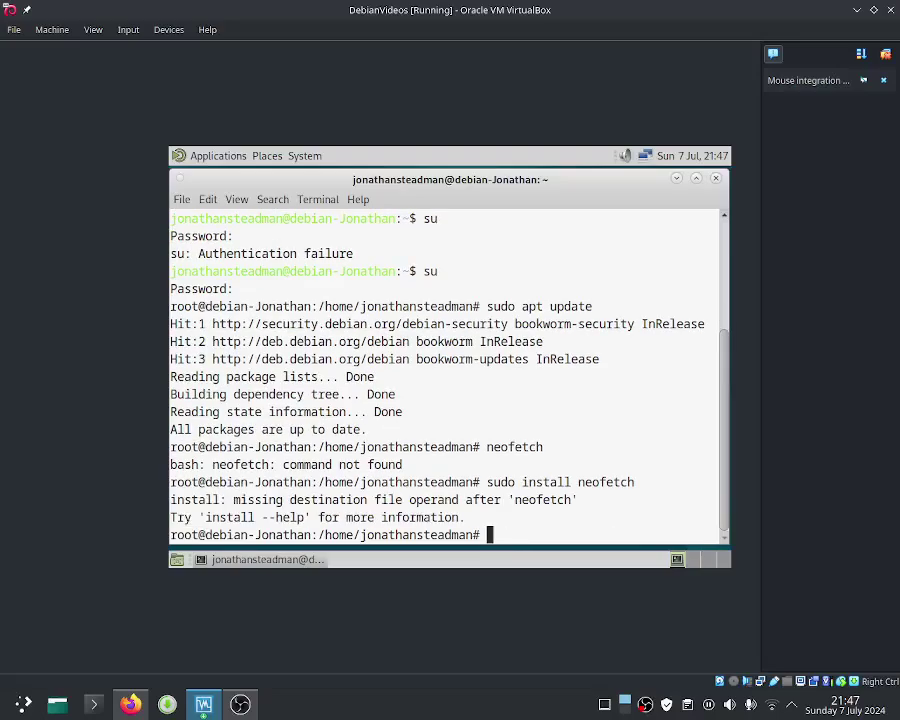
Step: Correct the command to 'sudo apt install neofetch' and confirm the installation with y
{"action": "key", "text": "Up"}
{"action": "key", "text": "Left"}
{"action": "key", "text": "Left"}
{"action": "key", "text": "Left"}
{"action": "key", "text": "Left"}
{"action": "key", "text": "Left"}
{"action": "key", "text": "Left"}
{"action": "key", "text": "Left"}
{"action": "key", "text": "Left"}
{"action": "key", "text": "Left"}
{"action": "key", "text": "Left"}
{"action": "key", "text": "Left"}
{"action": "key", "text": "Left"}
{"action": "key", "text": "Left"}
{"action": "key", "text": "Left"}
{"action": "key", "text": "Left"}
{"action": "key", "text": "Left"}
{"action": "key", "text": "Left"}
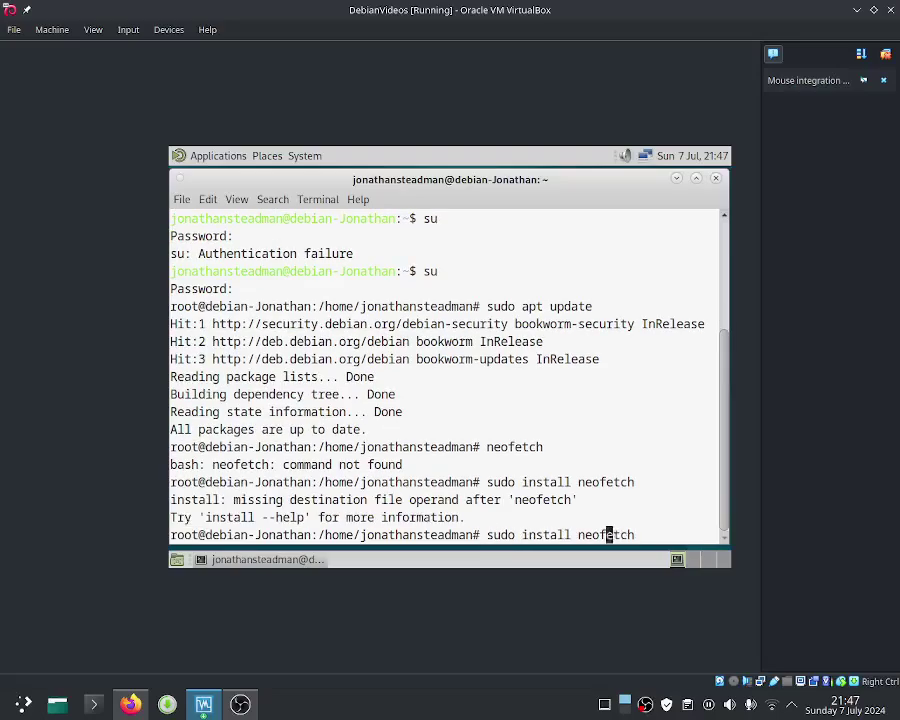
{"action": "type", "text": "a"}
{"action": "key", "text": "BackSpace"}
{"action": "type", "text": "apt"}
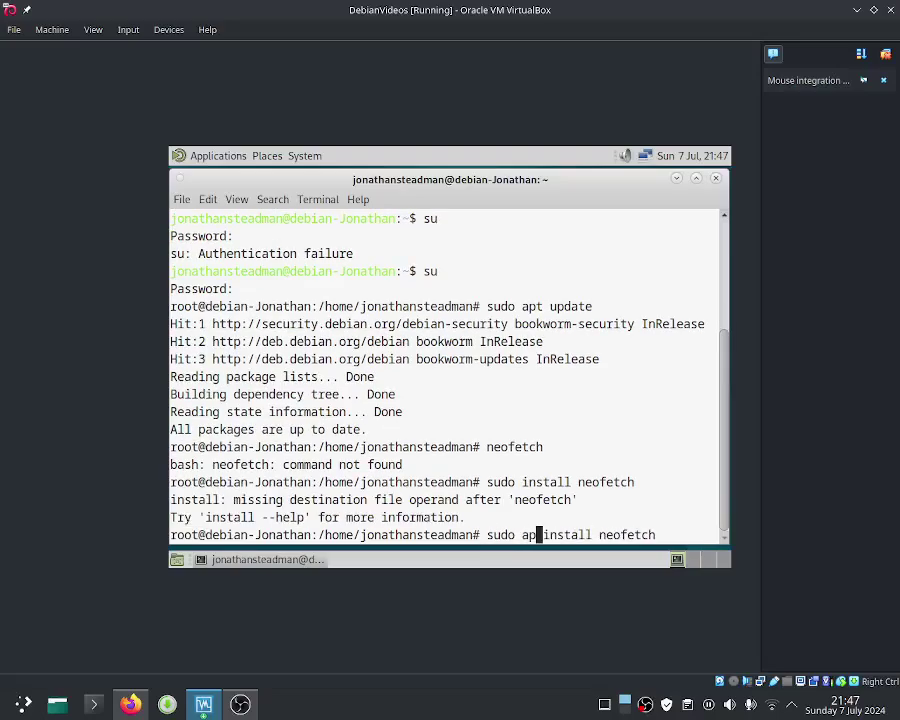
{"action": "key", "text": "Return"}
{"action": "type", "text": "y"}
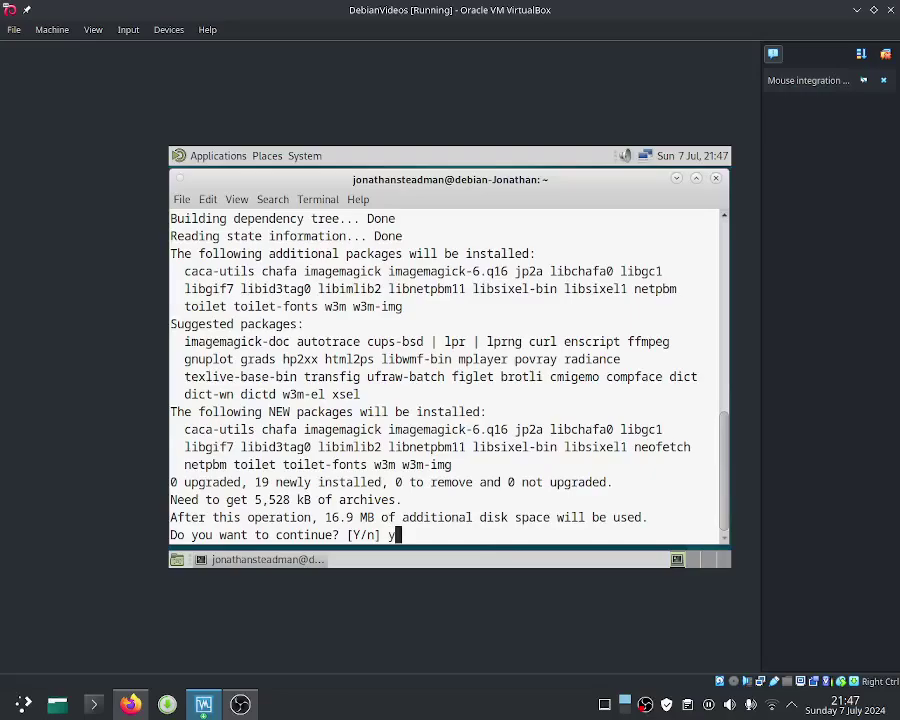
{"action": "key", "text": "Return"}
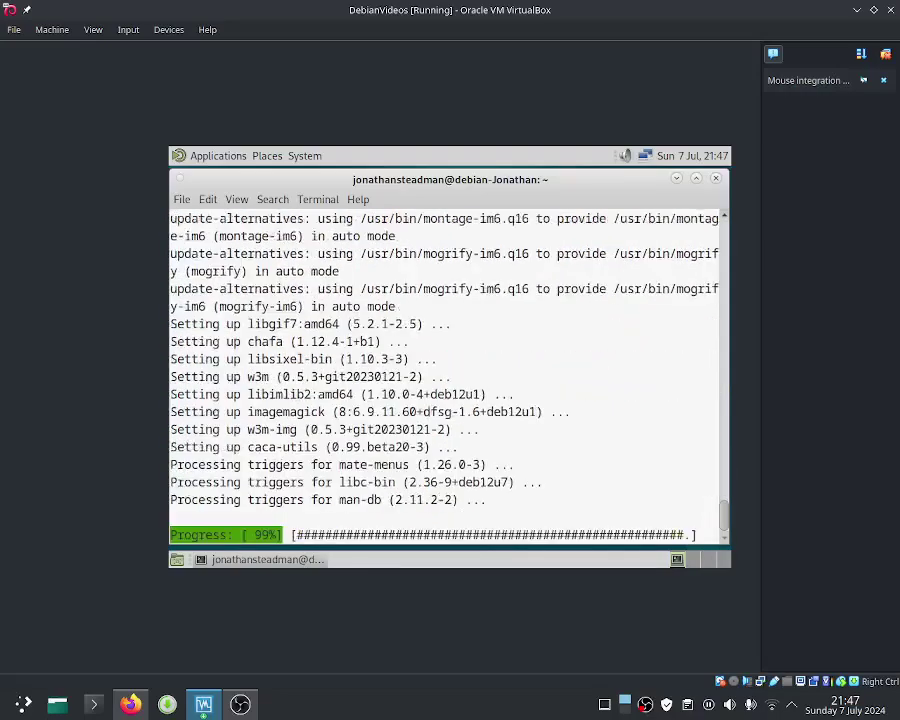
Step: Run neofetch to display the system summary, then type 'sudo apt remove noefetch'
{"action": "type", "text": "neof"}
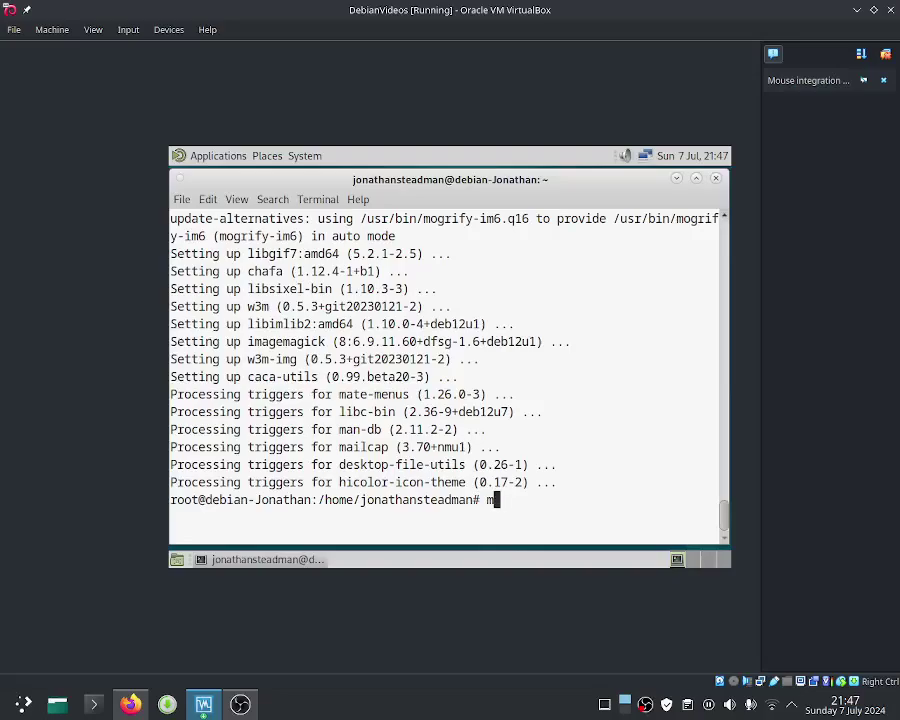
{"action": "type", "text": "etch"}
{"action": "key", "text": "Return"}
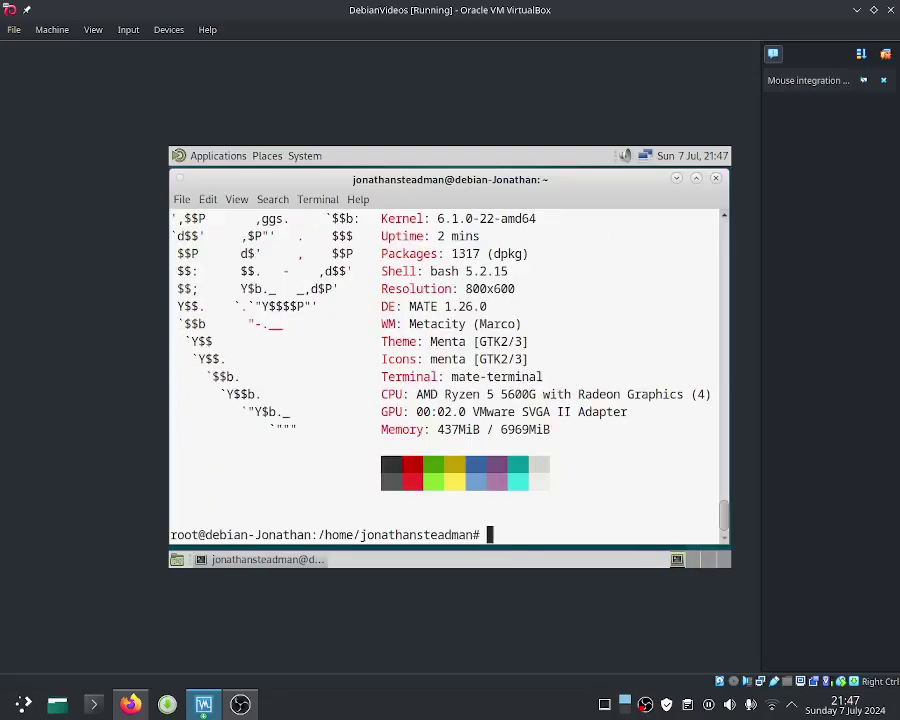
{"action": "type", "text": "sudo apt remove "}
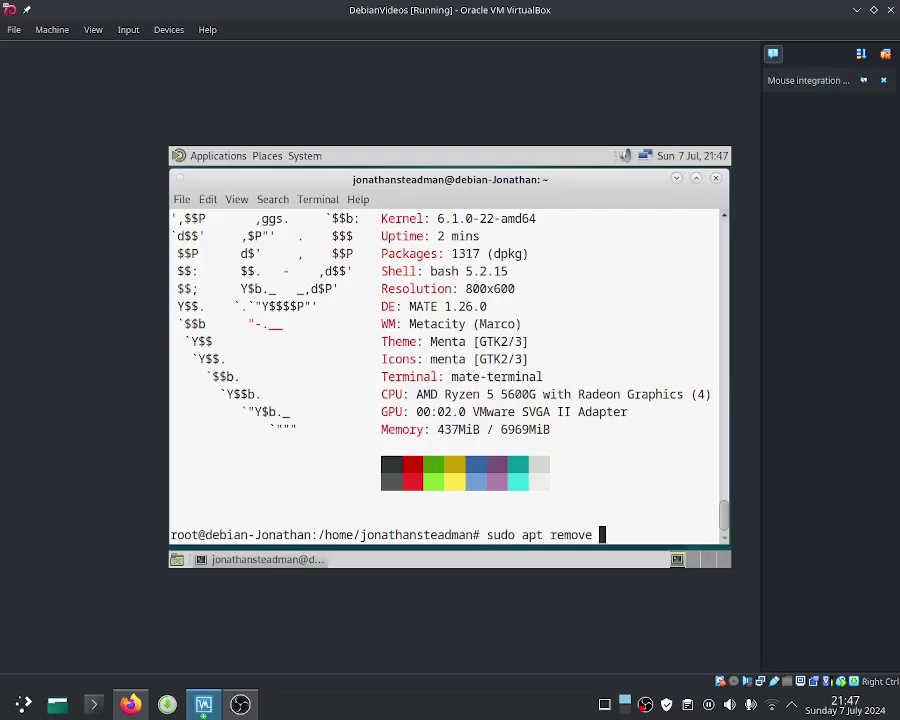
{"action": "type", "text": "noefetch"}
Step: Fix the misspelled package name and run 'sudo apt remove neofetch'
{"action": "key", "text": "Return"}
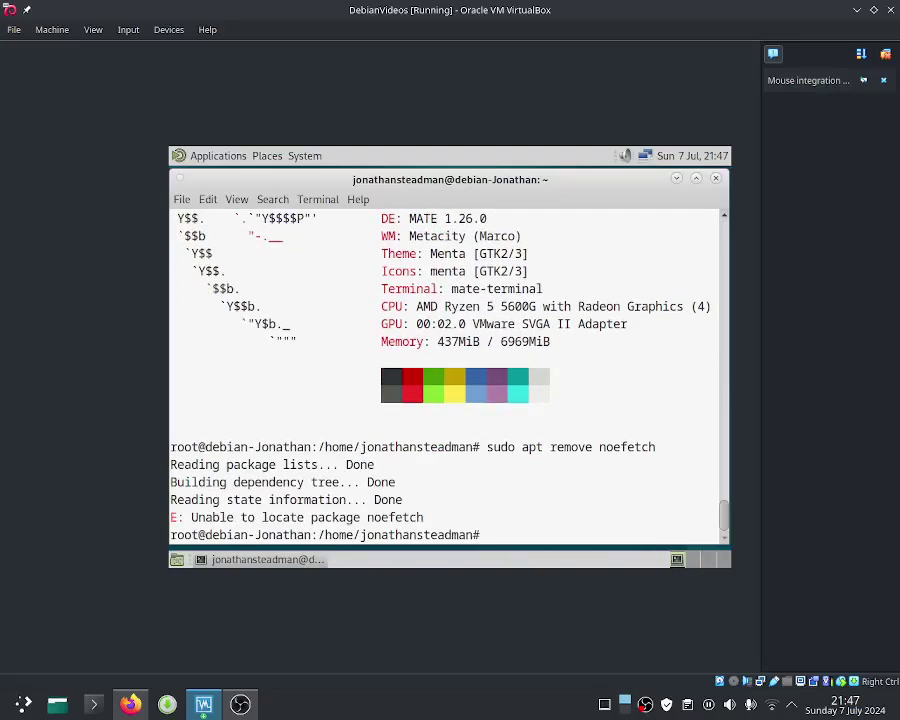
{"action": "key", "text": "Up"}
{"action": "key", "text": "Left"}
{"action": "key", "text": "Left"}
{"action": "key", "text": "Left"}
{"action": "key", "text": "Left"}
{"action": "key", "text": "Left"}
{"action": "key", "text": "Right"}
{"action": "key", "text": "Right"}
{"action": "key", "text": "Right"}
{"action": "key", "text": "Right"}
{"action": "key", "text": "Right"}
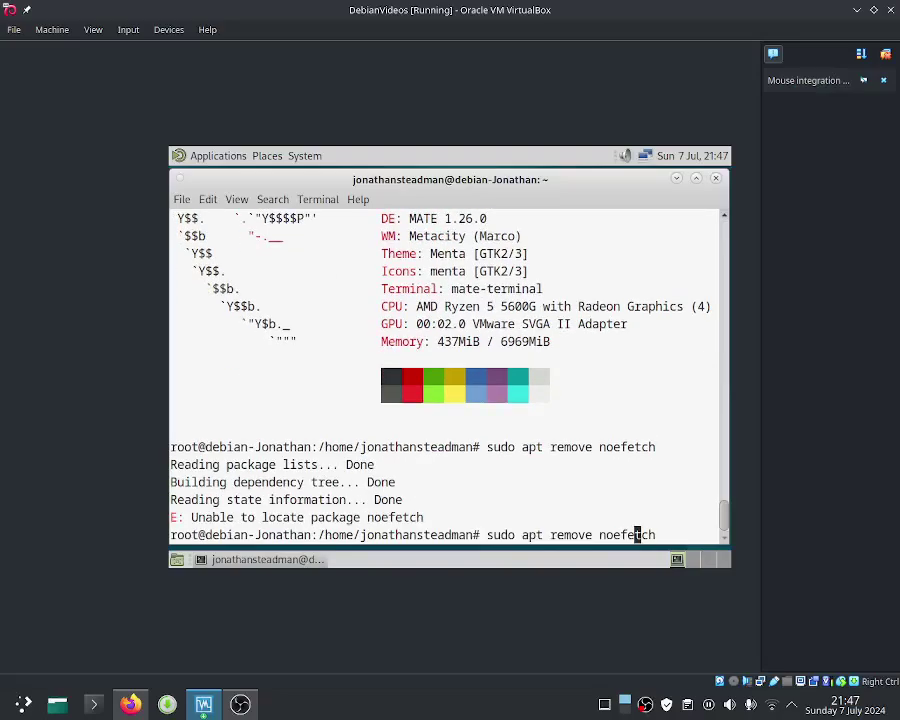
{"action": "key", "text": "BackSpace"}
{"action": "key", "text": "BackSpace"}
{"action": "key", "text": "BackSpace"}
{"action": "key", "text": "BackSpace"}
{"action": "key", "text": "BackSpace"}
{"action": "key", "text": "BackSpace"}
{"action": "key", "text": "BackSpace"}
{"action": "type", "text": "eofetch"}
{"action": "key", "text": "Return"}
Step: Confirm the removal with y and run neofetch to verify it's no longer found
{"action": "type", "text": "y"}
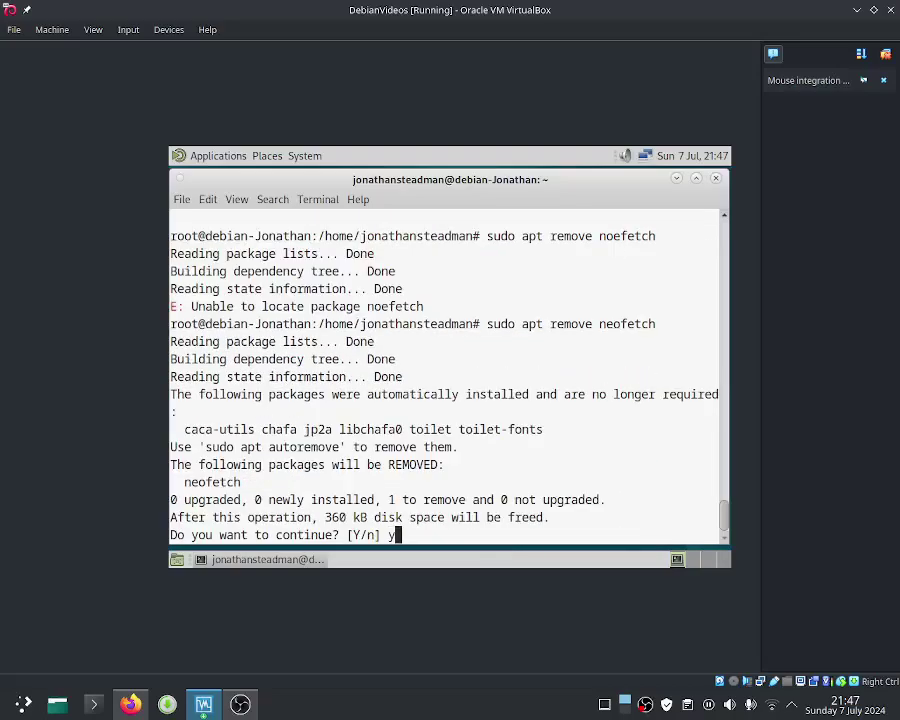
{"action": "key", "text": "Return"}
{"action": "type", "text": "neof"}
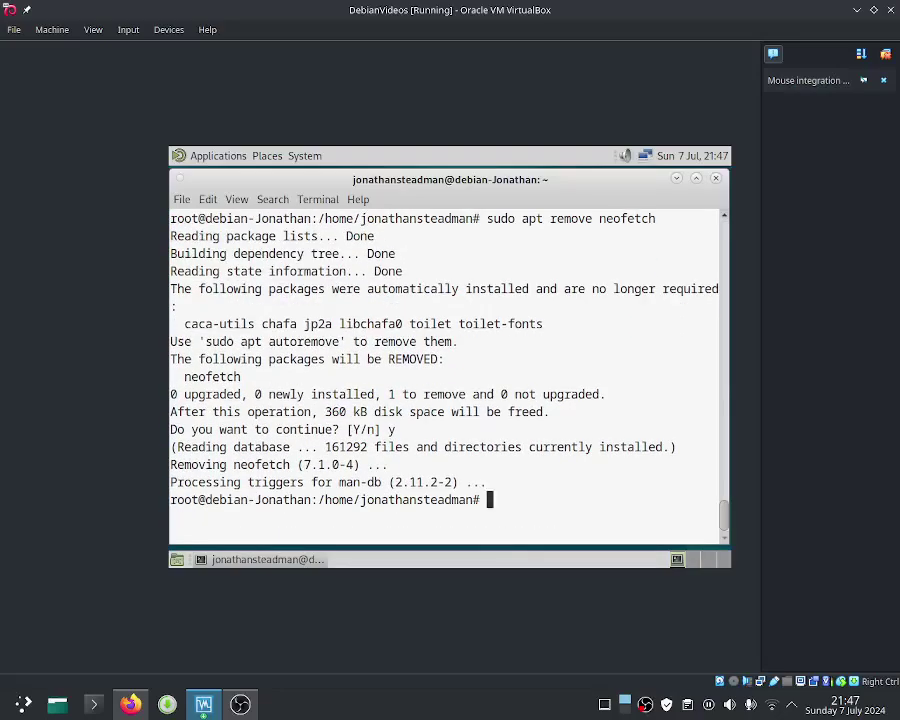
{"action": "type", "text": "etch"}
{"action": "key", "text": "Return"}
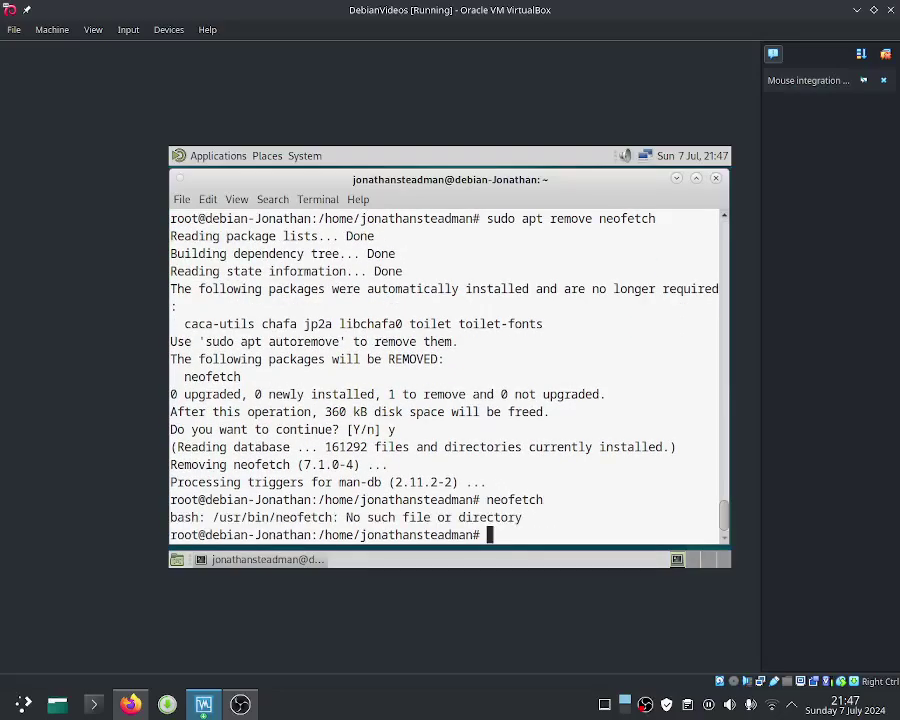